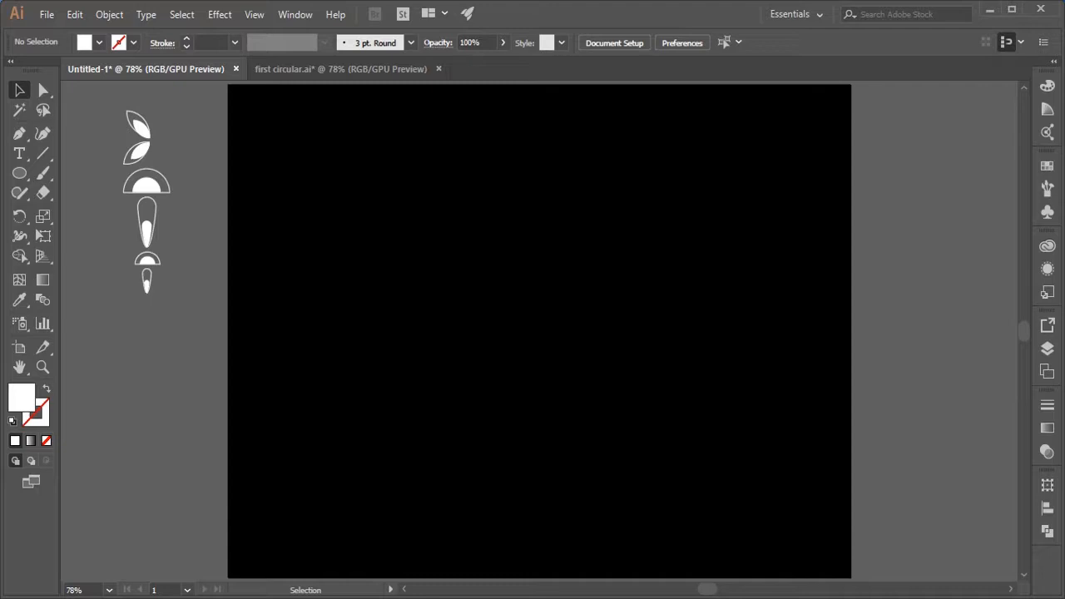
Draw a tall narrow white ellipse centred above the artboard's middle and reshape it into a petal with a rounded top and narrow bottom
left_click(20, 173)
left_click_drag(518, 149, 538, 257)
key("a")
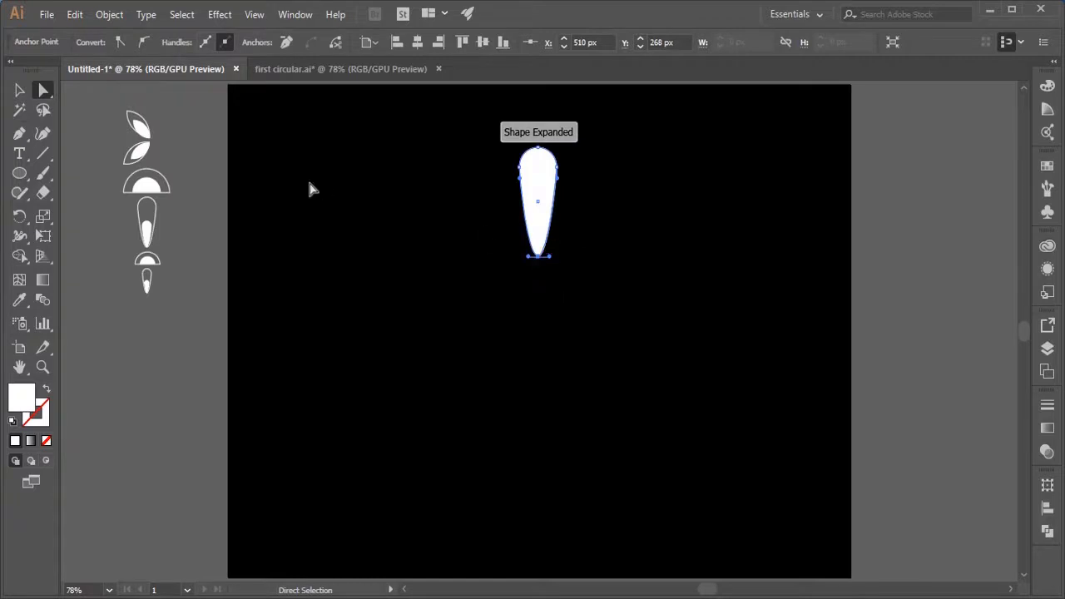
key("v")
left_click(333, 214)
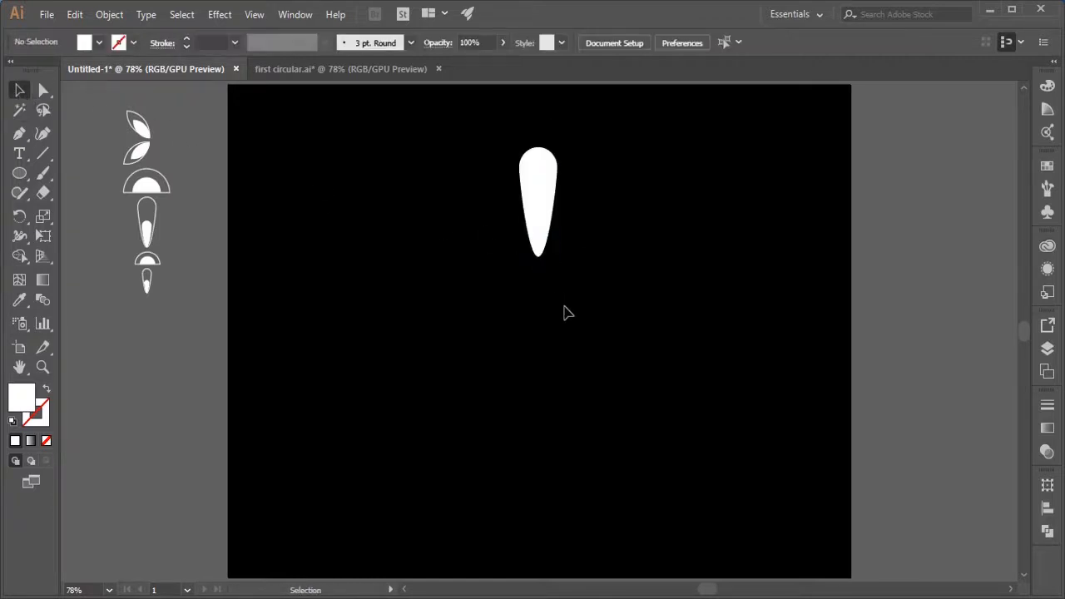
left_click(538, 198)
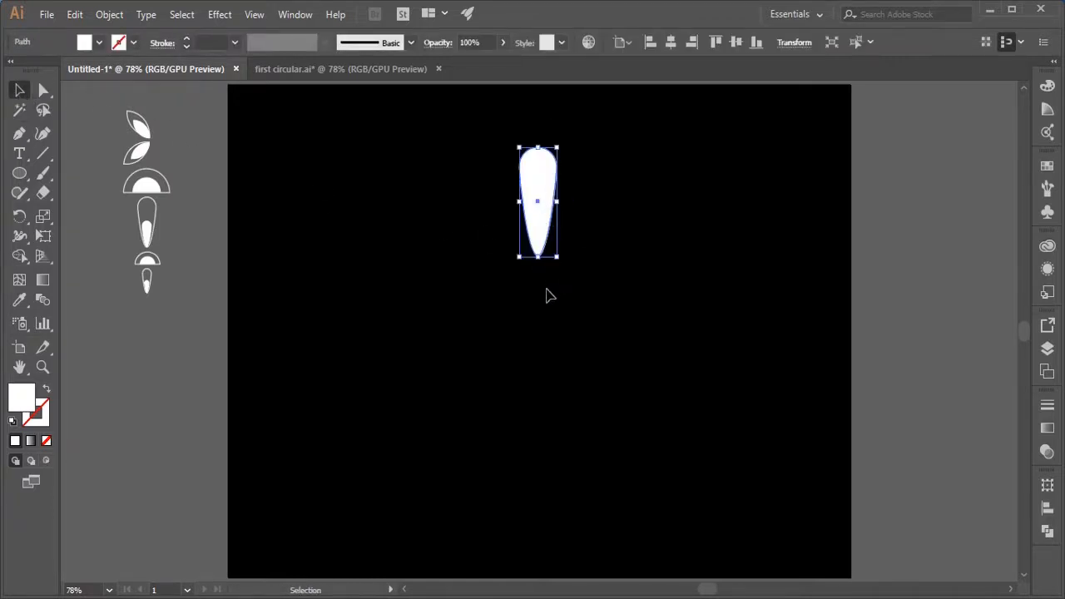
key("r")
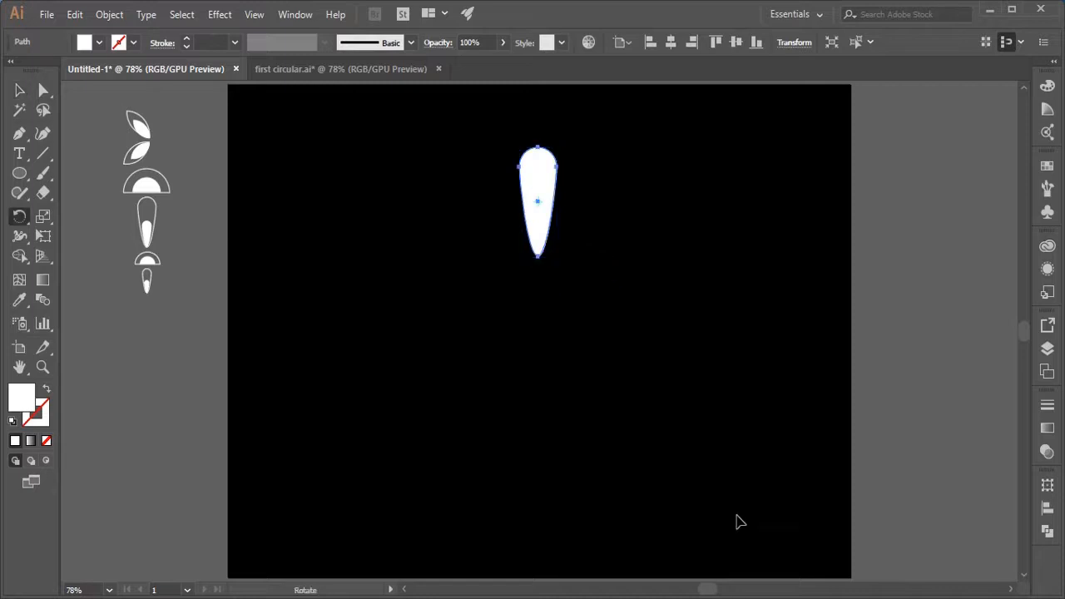
left_click(19, 90)
left_click(425, 290)
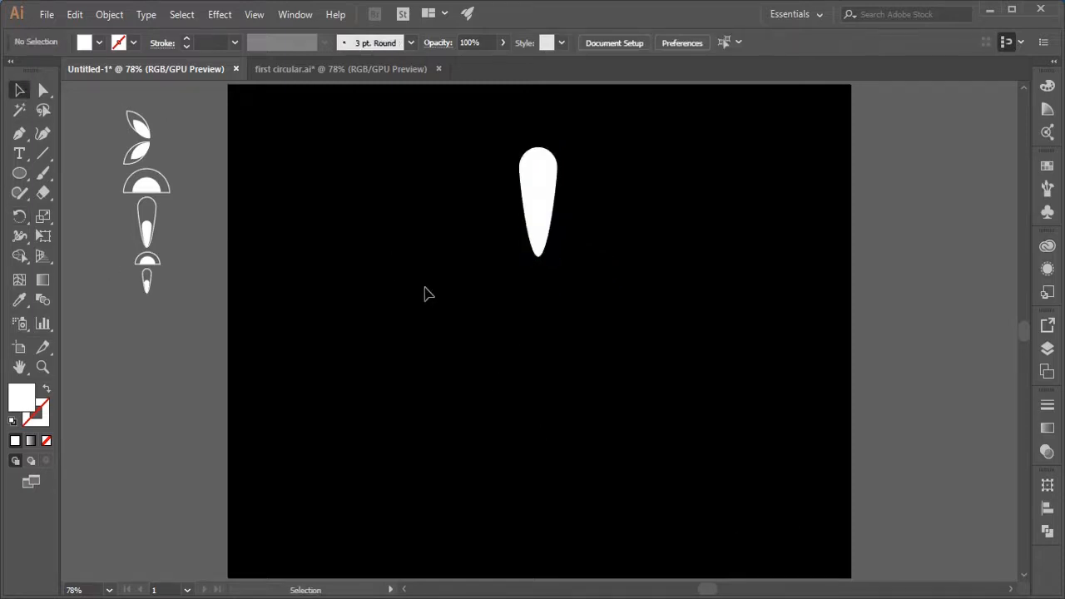
Rotate a copy of the white petal by 360/40 degrees about the artboard's centre
left_click(551, 218)
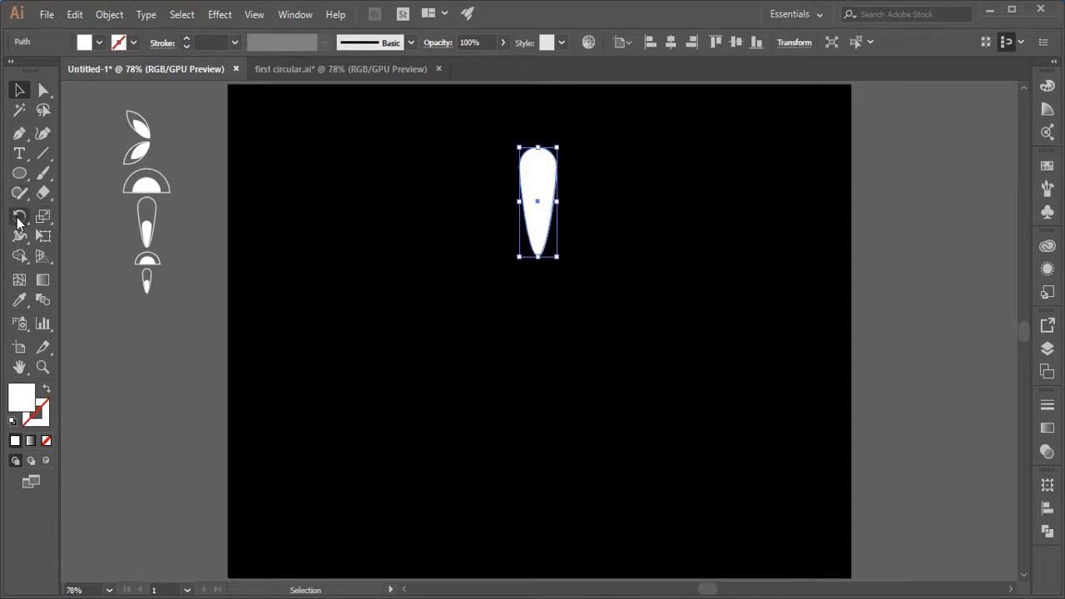
left_click(18, 217)
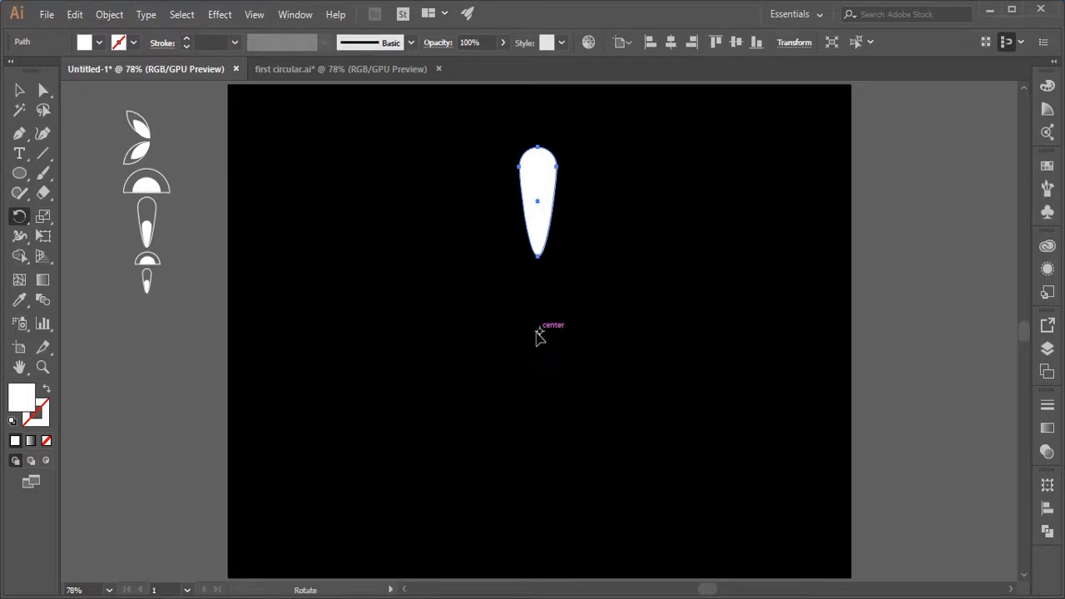
left_click(538, 335, "alt")
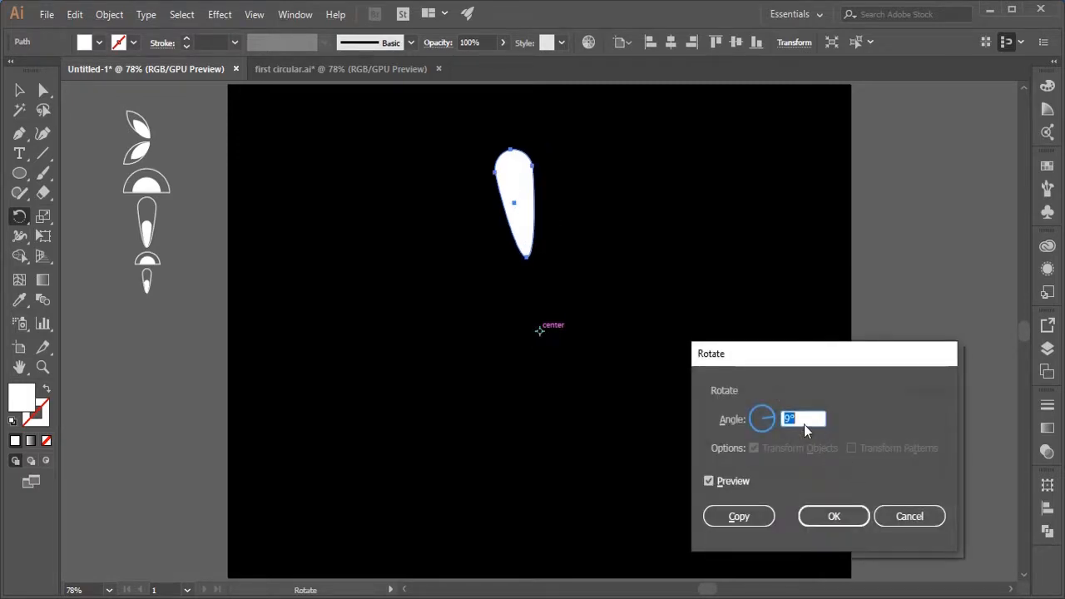
type("360/40")
left_click(756, 517)
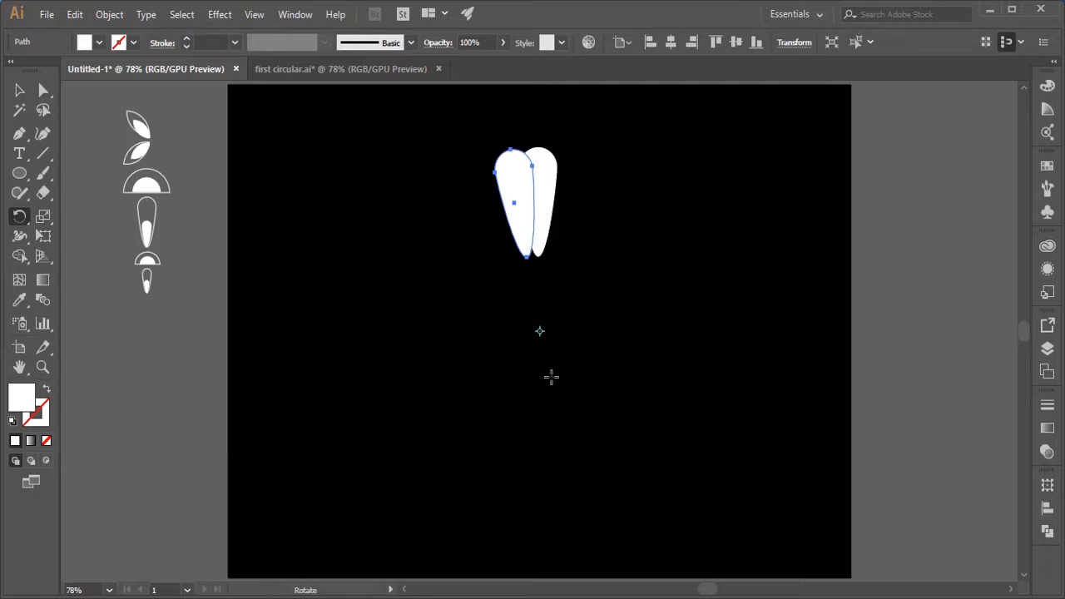
Repeat the rotated petal copy until 40 white petals form a full ring around the centre
key("ctrl+d")
key("ctrl+d")
key("ctrl+d")
key("ctrl+d")
key("ctrl+d")
key("ctrl+d")
key("ctrl+d")
key("ctrl+d")
key("ctrl+d")
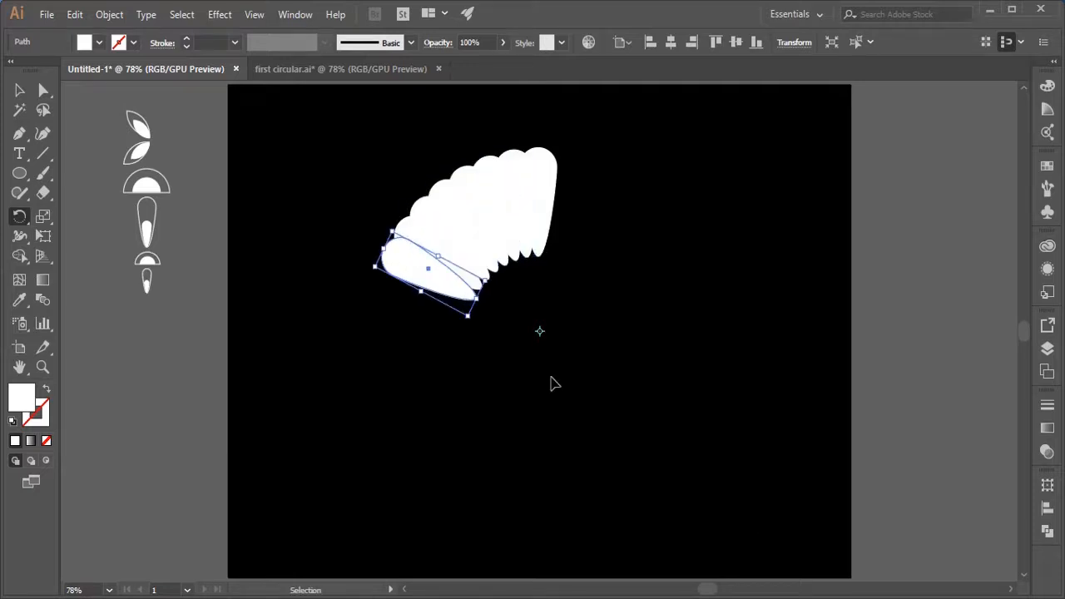
key("ctrl+d")
key("ctrl+d")
key("ctrl+d")
key("ctrl+d")
key("ctrl+d")
key("ctrl+d")
key("ctrl+d")
key("ctrl+d")
key("ctrl+d")
key("ctrl+d")
key("ctrl+d")
key("ctrl+d")
key("ctrl+d")
key("ctrl+d")
key("ctrl+d")
key("ctrl+d")
key("ctrl+d")
key("ctrl+d")
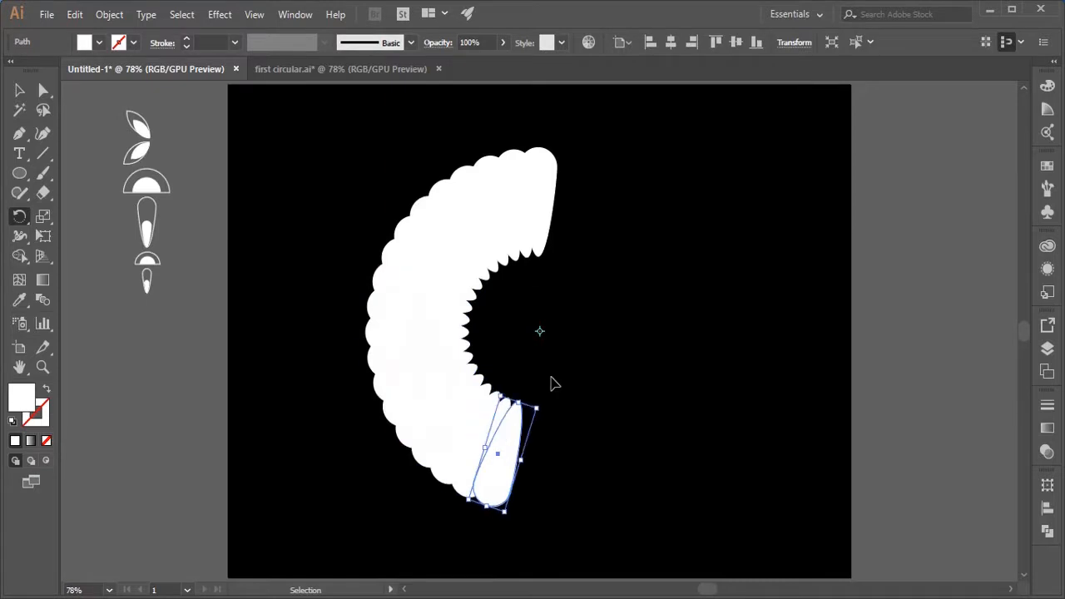
key("ctrl+d")
key("ctrl+d")
key("ctrl+d")
key("ctrl+d")
key("ctrl+d")
key("ctrl+d")
key("ctrl+d")
key("ctrl+d")
key("ctrl+d")
key("ctrl+d")
key("ctrl+d")
key("ctrl+d")
key("ctrl+d")
key("ctrl+d")
key("ctrl+d")
key("ctrl+d")
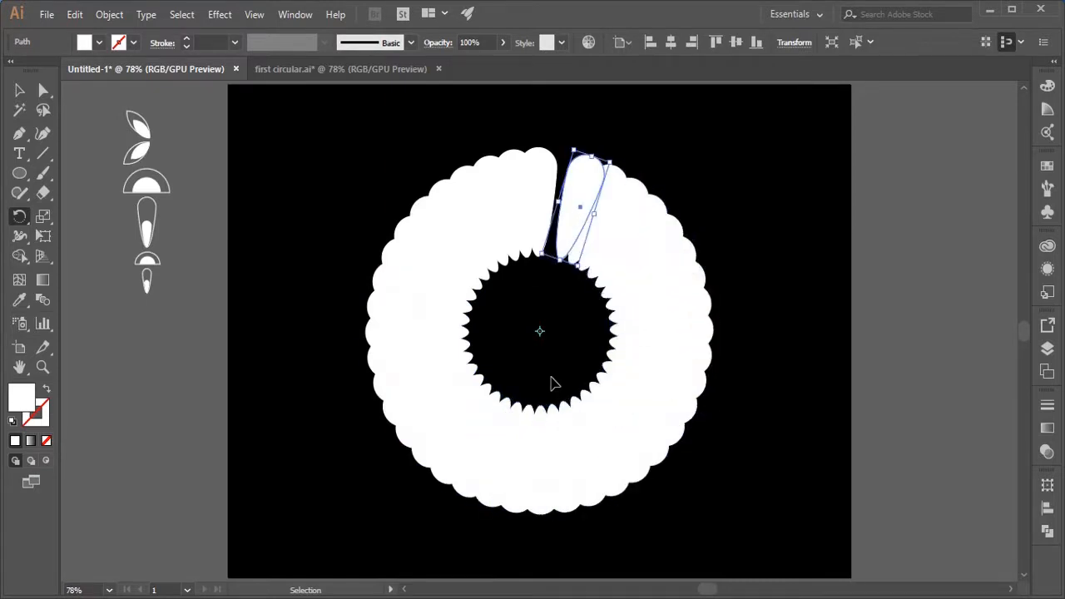
key("v")
left_click(150, 339)
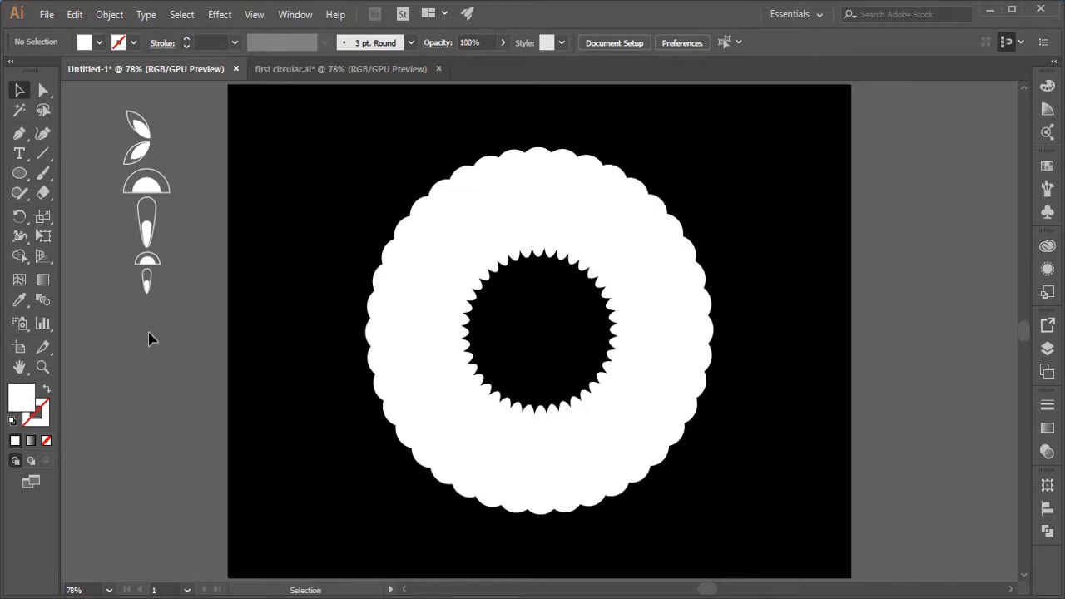
Make a narrower inset copy of the top petal, filled with near-black 050505 and reaching almost to the petal's inner tip
left_click(537, 186)
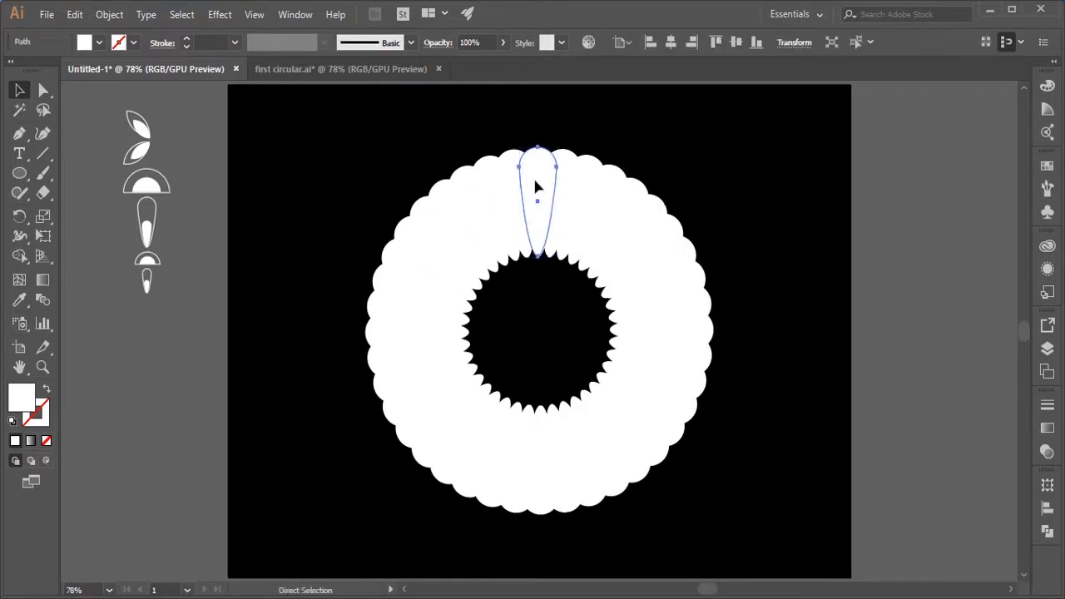
mouse_move(538, 185)
left_mouse_down()
mouse_move(560, 383)
mouse_move(539, 324)
mouse_move(541, 173)
left_mouse_up()
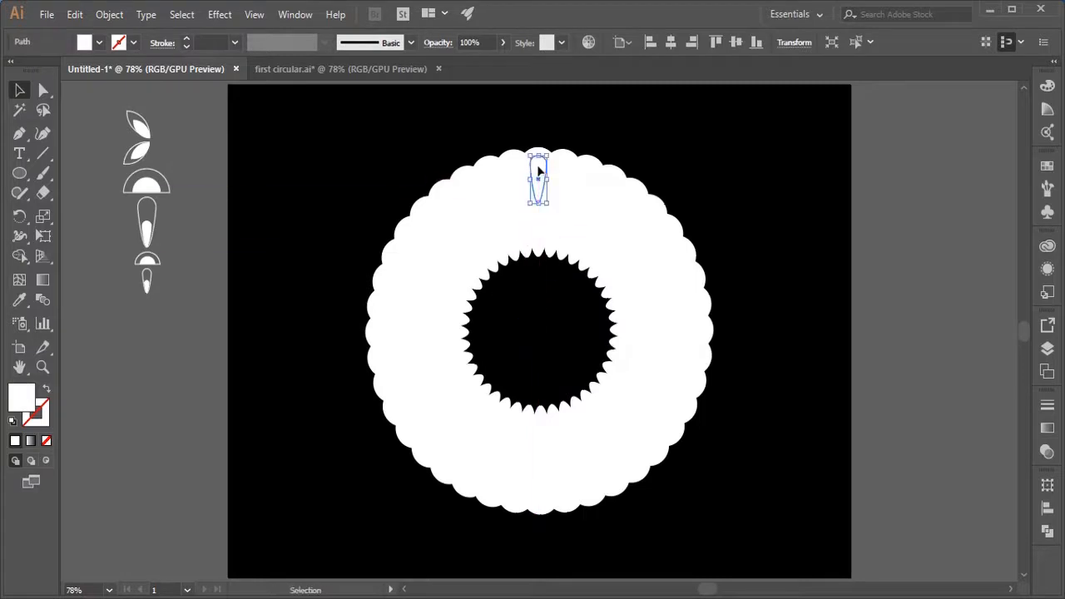
double_click(25, 399)
left_click(813, 326)
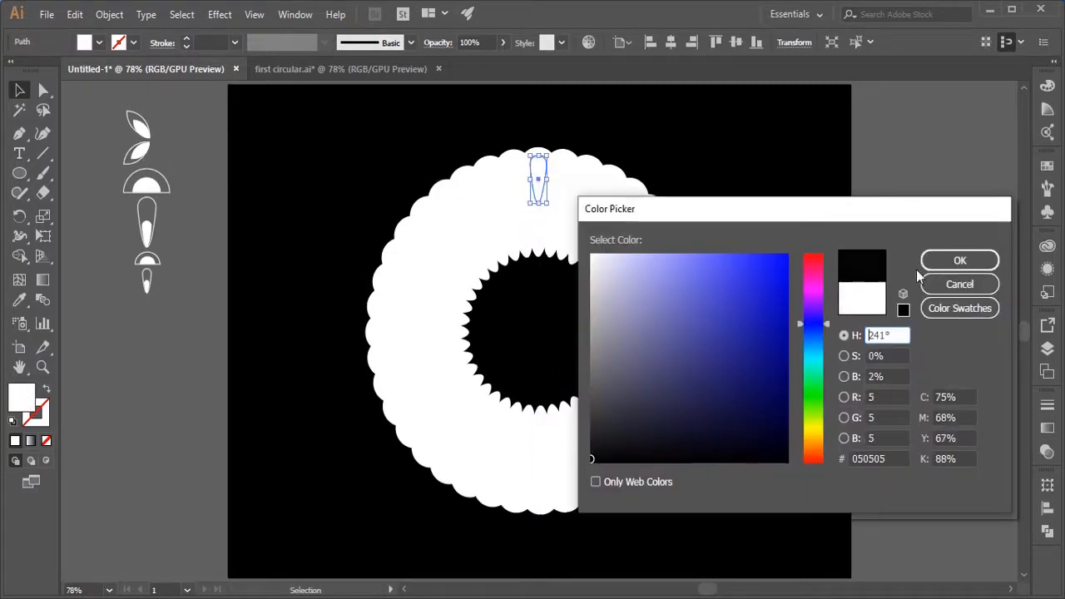
left_click(924, 265)
left_click_drag(538, 204, 540, 247)
Repeat the black inner petal around the artboard's centre in 9° rotated copies until every white petal has one
left_click(19, 216)
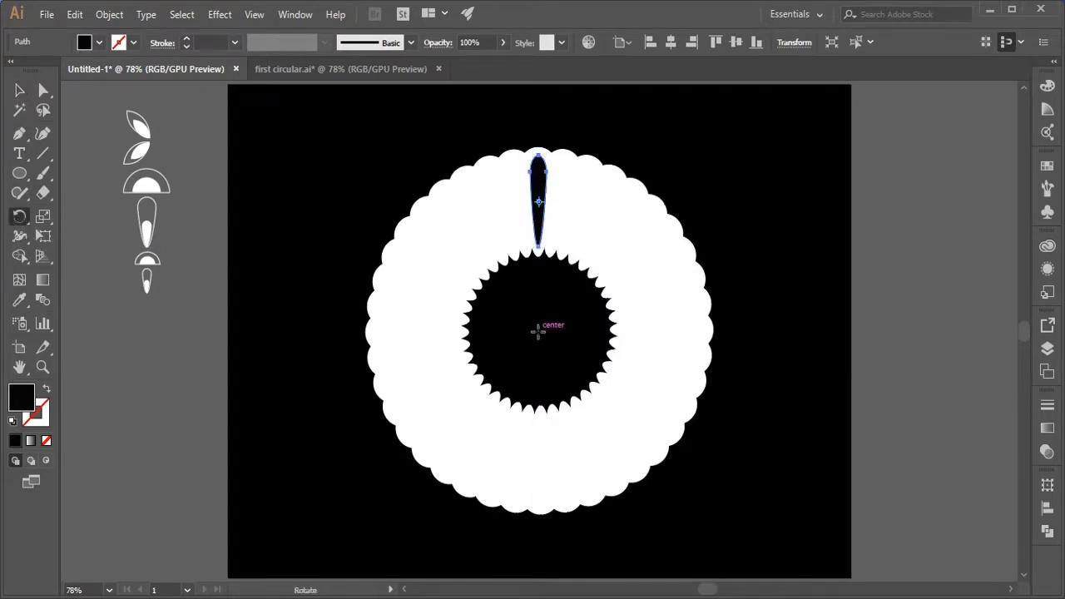
left_click(538, 331, "alt")
left_click(764, 510)
key("ctrl+d")
key("ctrl+d")
key("ctrl+d")
key("ctrl+d")
key("ctrl+d")
key("ctrl+d")
key("ctrl+d")
key("ctrl+d")
key("ctrl+d")
key("ctrl+d")
key("ctrl+d")
key("ctrl+d")
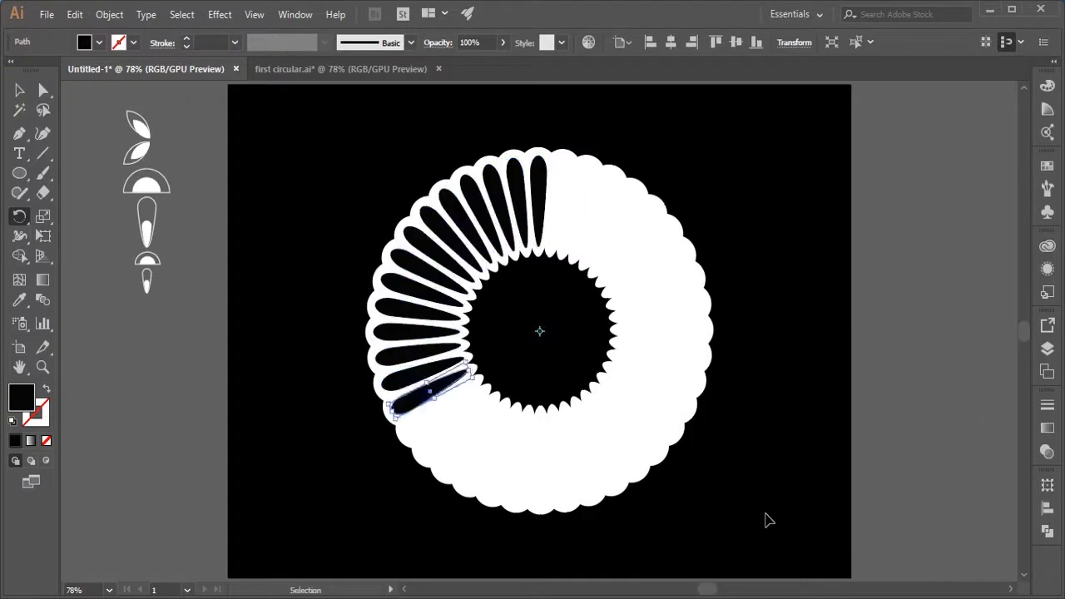
key("ctrl+d")
key("ctrl+d")
key("ctrl+d")
key("ctrl+d")
key("ctrl+d")
key("ctrl+d")
key("ctrl+d")
key("ctrl+d")
key("ctrl+d")
key("ctrl+d")
key("ctrl+d")
key("ctrl+d")
key("ctrl+d")
key("ctrl+d")
key("ctrl+d")
key("ctrl+d")
key("ctrl+d")
key("ctrl+d")
key("ctrl+d")
key("ctrl+d")
left_click(20, 92)
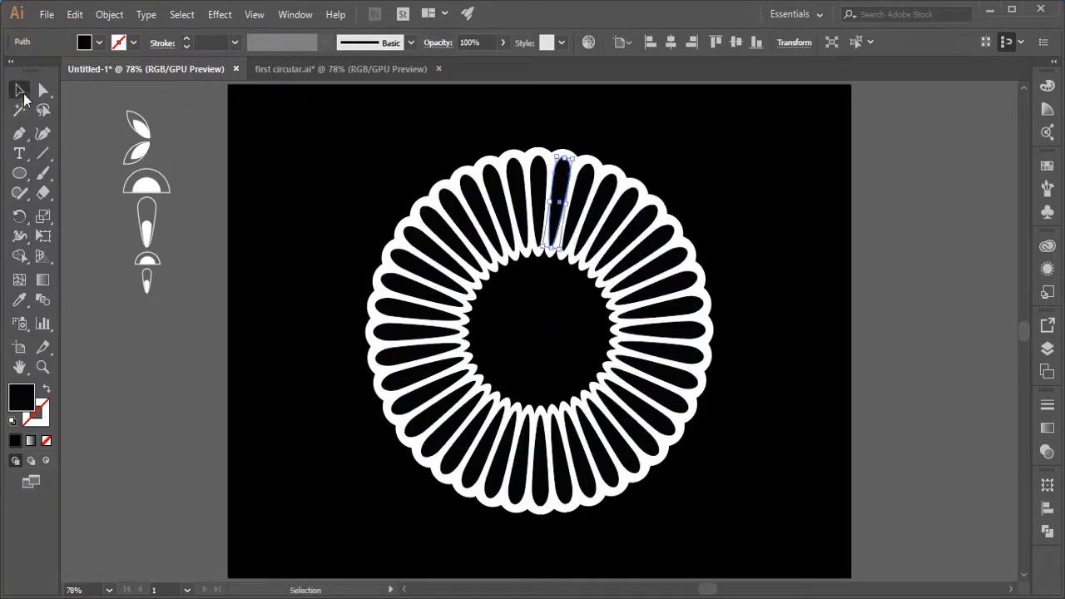
left_click(342, 477)
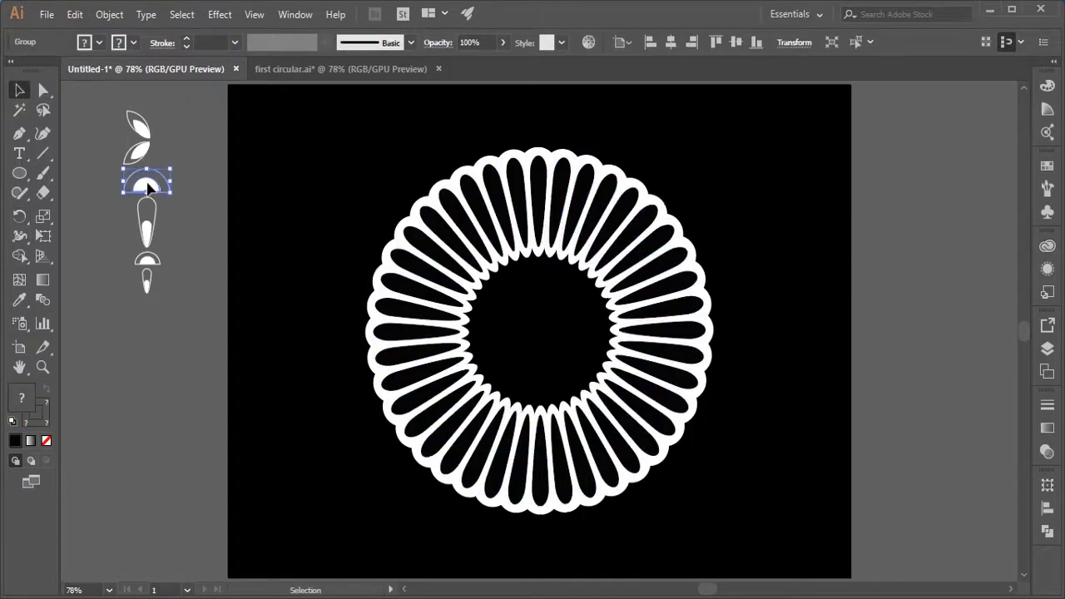
Move the large half-circle motif from the pasteboard onto the ring's top edge
left_click_drag(151, 187, 527, 146)
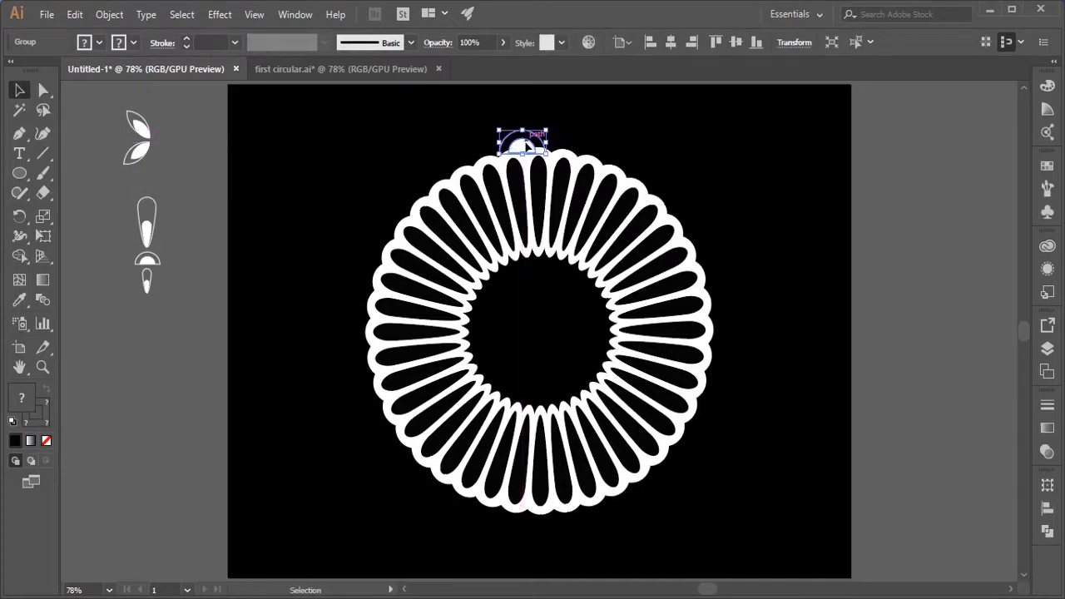
right_click(525, 142)
left_click(869, 345)
left_click(525, 145)
key("Down")
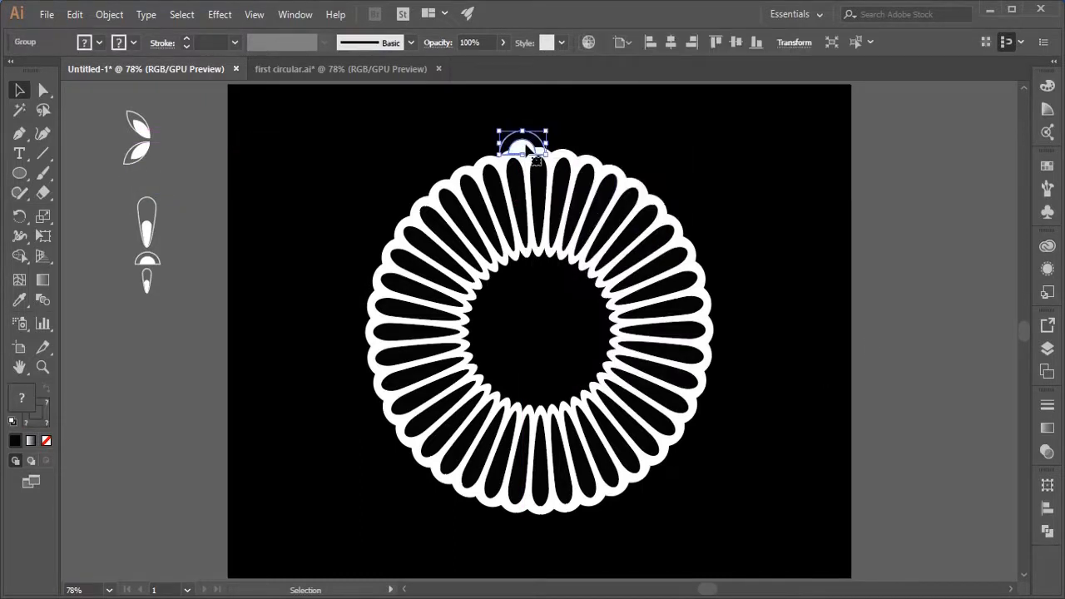
left_click(524, 95)
left_click(520, 143)
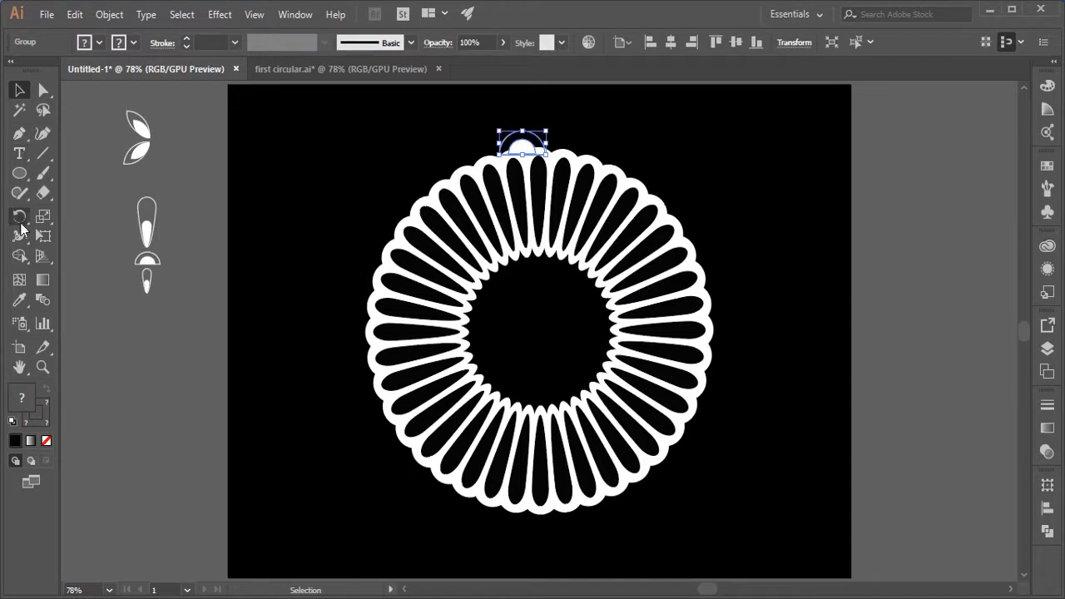
Try to rotate a copy of the half-circle motif about the ring's centre, and undo it
left_click(20, 218)
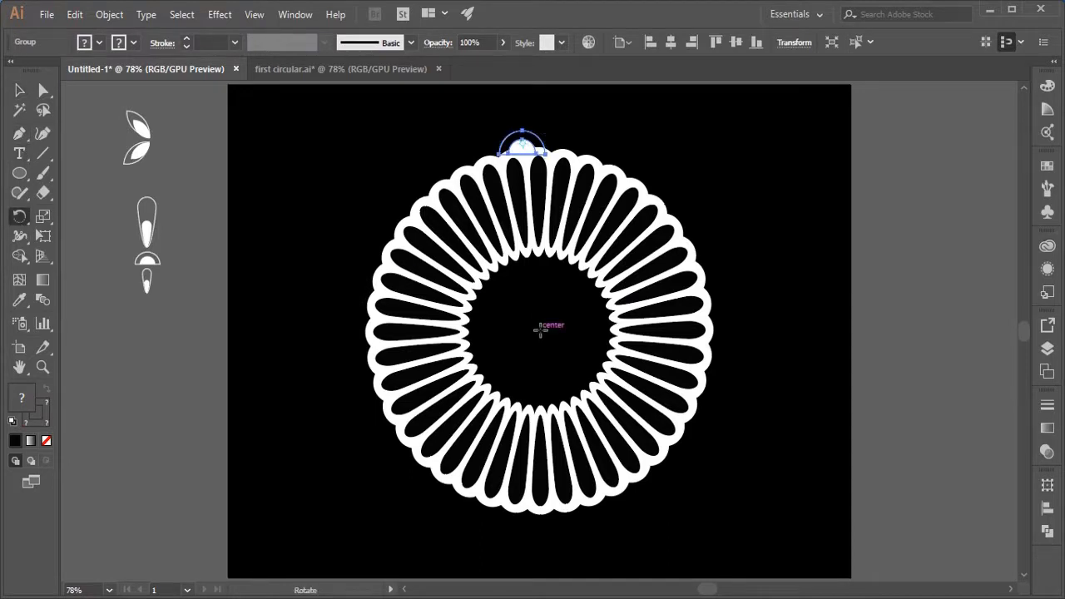
left_click(541, 330, "alt")
left_click(744, 515)
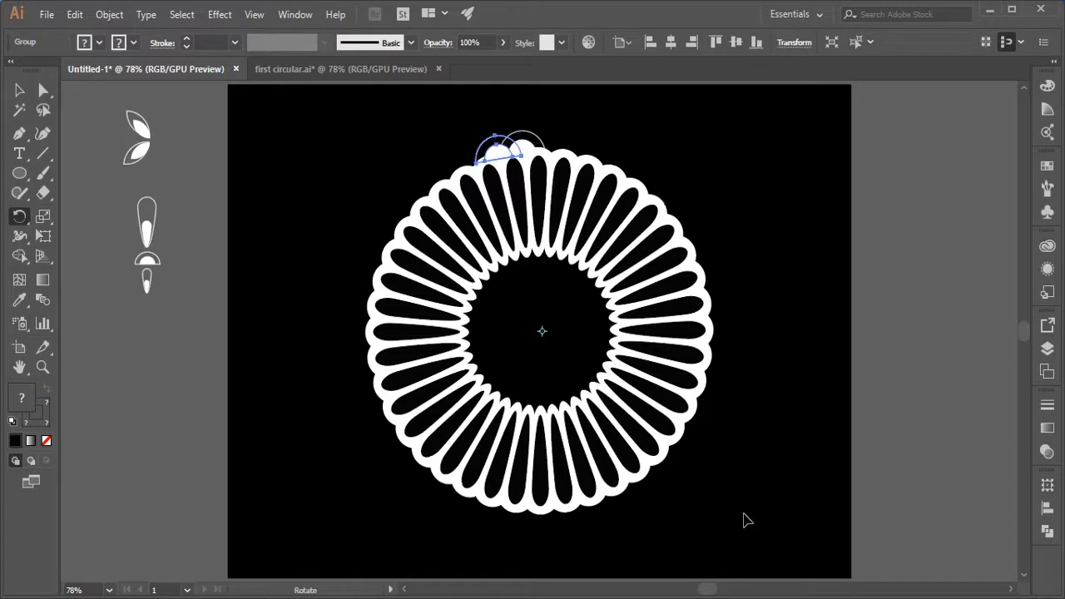
key("ctrl+z")
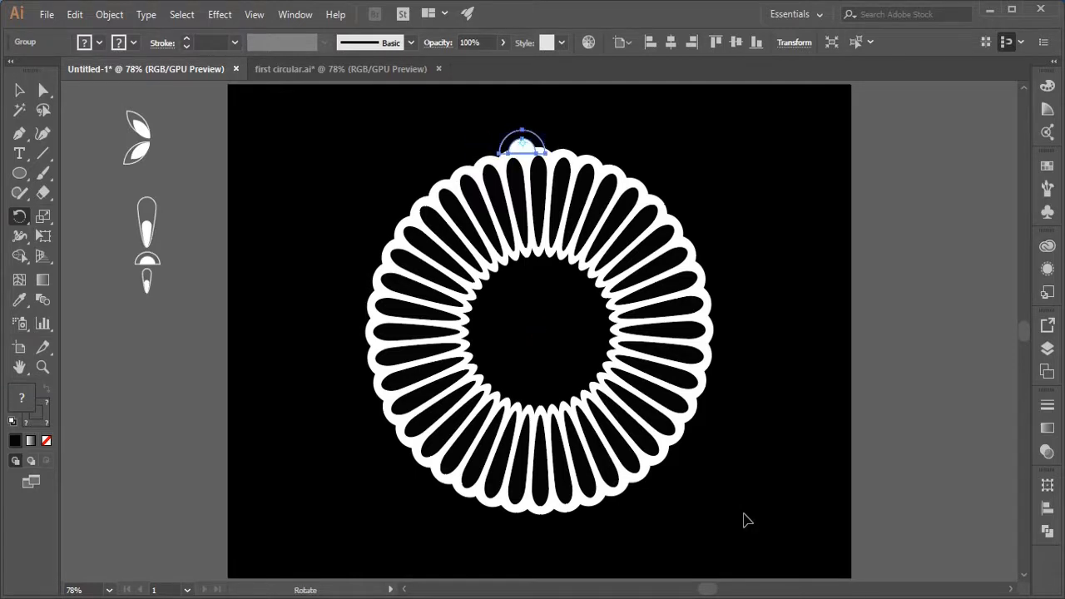
Shift the half-circle motif sideways so it is centred over the ring's top petal
key("v")
left_click_drag(528, 145, 542, 143)
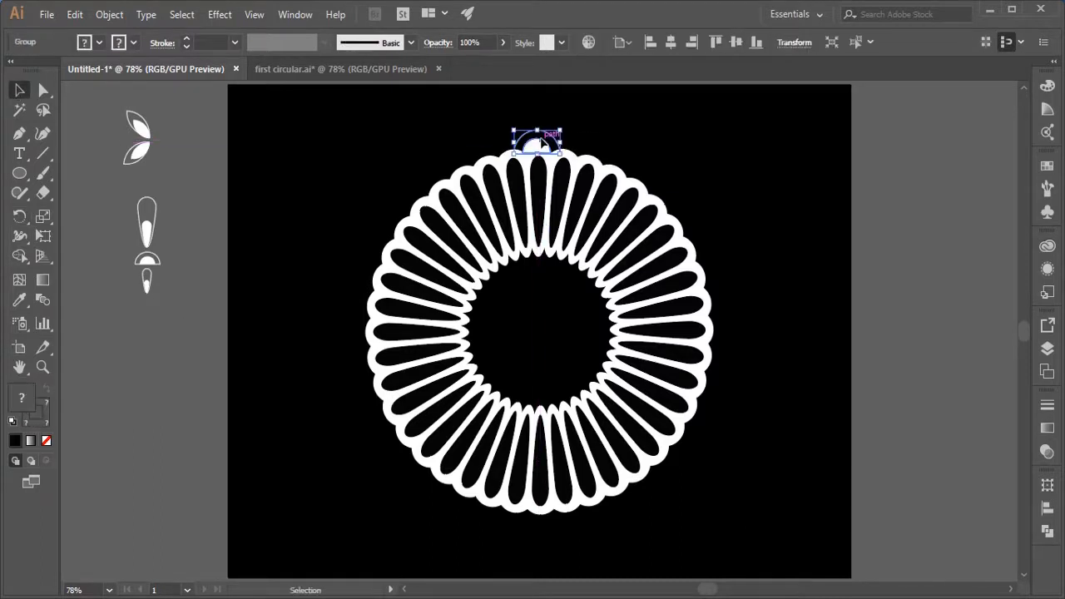
left_click(877, 394)
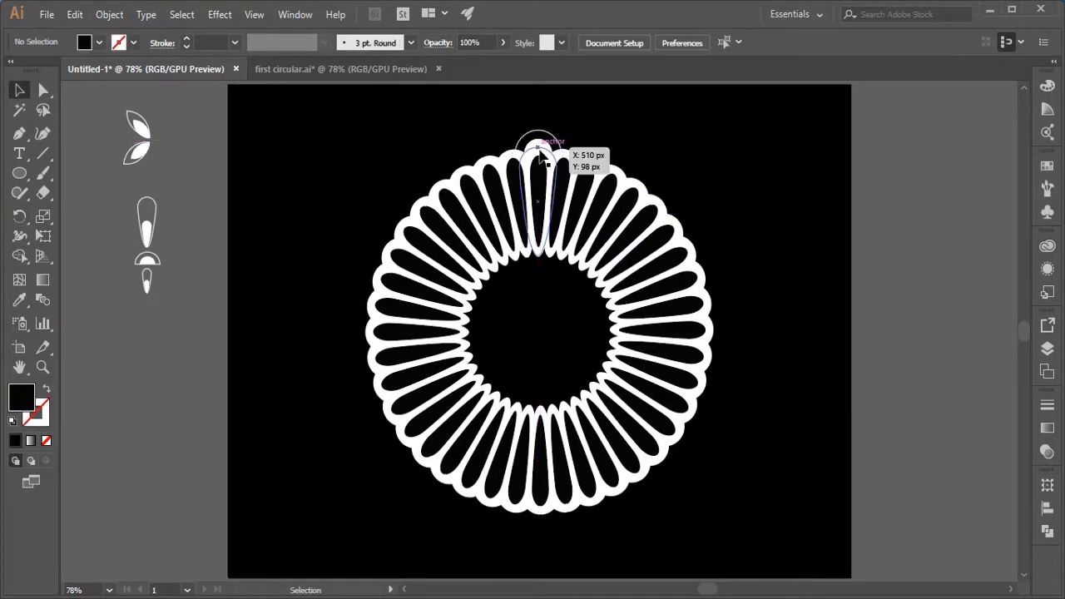
Repeat the half-circle motif around the ring's outer edge in 9° rotated copies about the centre until the circle is complete
left_click(541, 152)
left_click(19, 216)
left_click(538, 329, "alt")
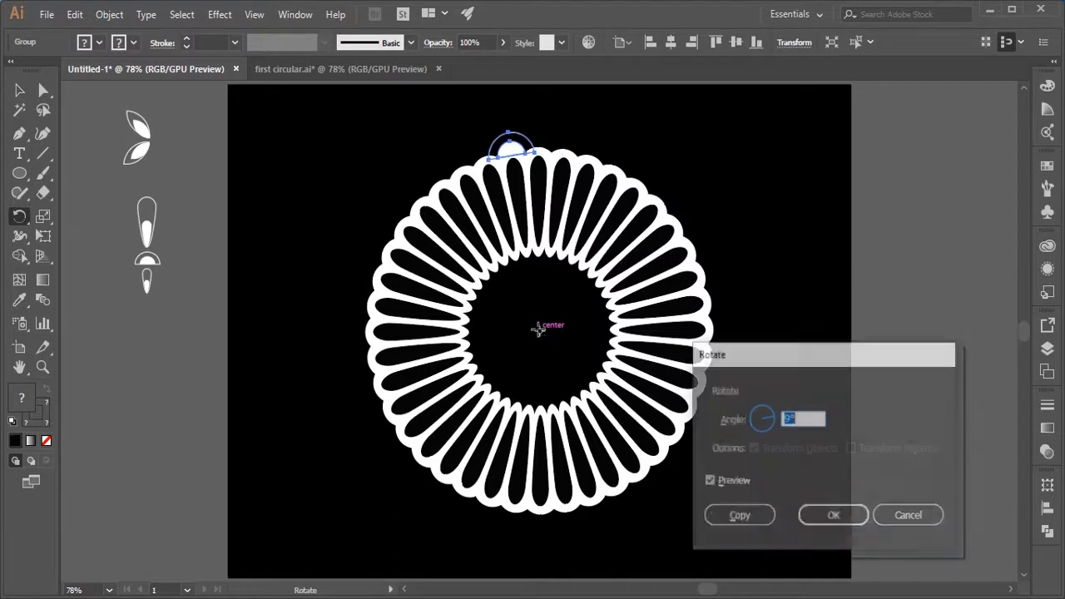
left_click(740, 515)
key("ctrl+d")
key("ctrl+d")
key("ctrl+d")
key("ctrl+d")
key("ctrl+d")
key("ctrl+d")
key("ctrl+d")
key("ctrl+d")
key("ctrl+d")
key("ctrl+d")
key("ctrl+d")
key("ctrl+d")
key("ctrl+d")
key("ctrl+d")
key("ctrl+d")
key("ctrl+d")
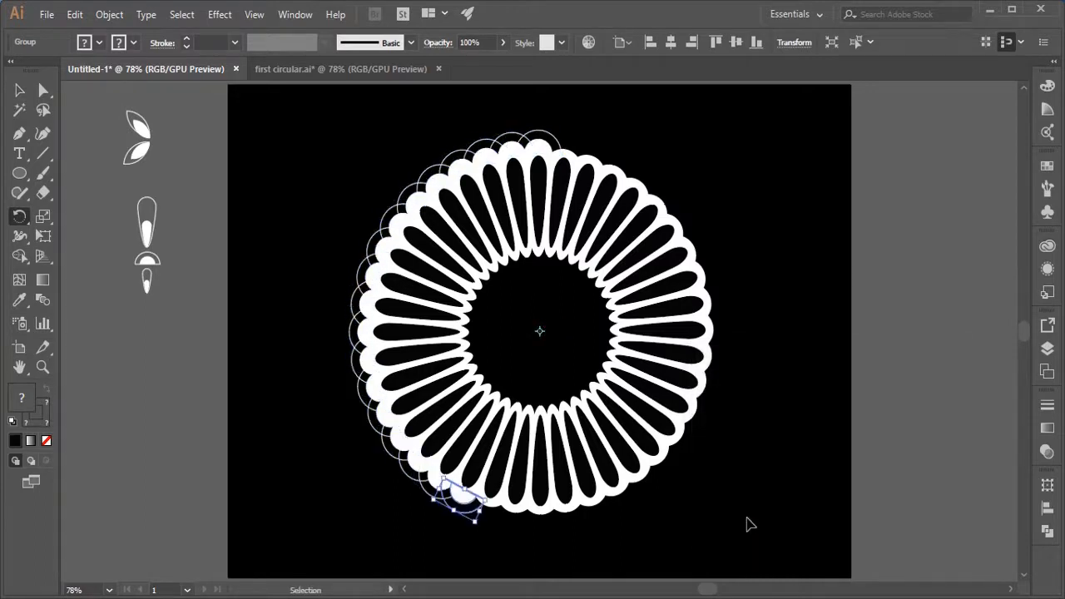
key("ctrl+d")
key("ctrl+d")
key("ctrl+d")
key("ctrl+d")
key("ctrl+d")
key("ctrl+d")
key("ctrl+d")
key("ctrl+d")
key("ctrl+d")
key("ctrl+d")
key("ctrl+d")
key("ctrl+d")
key("ctrl+d")
key("ctrl+d")
key("ctrl+d")
key("ctrl+d")
key("ctrl+d")
key("ctrl+d")
key("v")
left_click(114, 302)
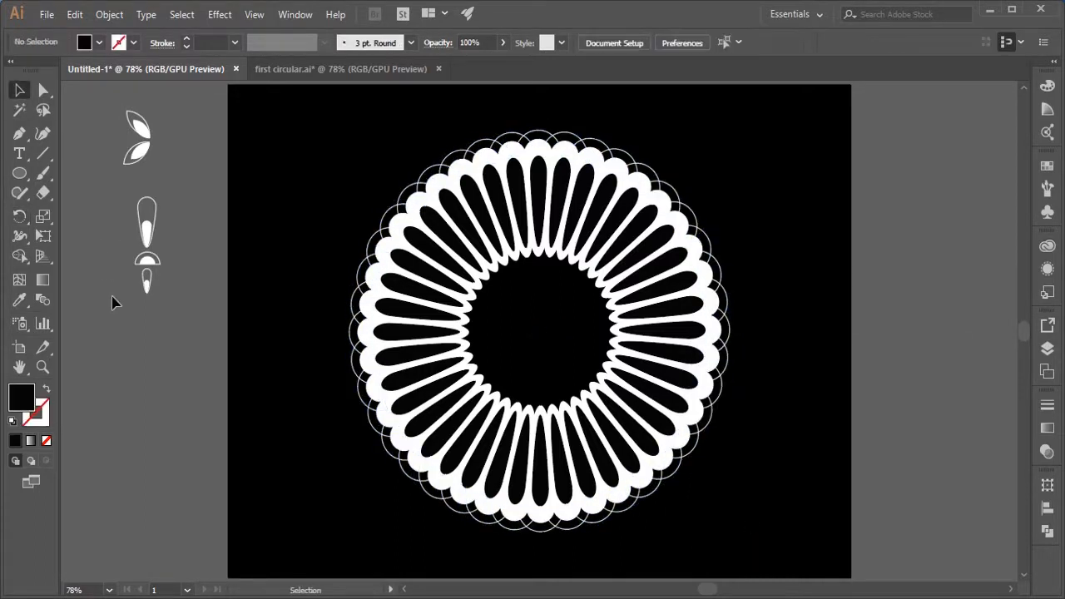
Move the large teardrop motif just inside the ring's top and repeat it around the centre in 360/20° rotated copies until the circle is complete
left_click_drag(145, 268, 538, 299)
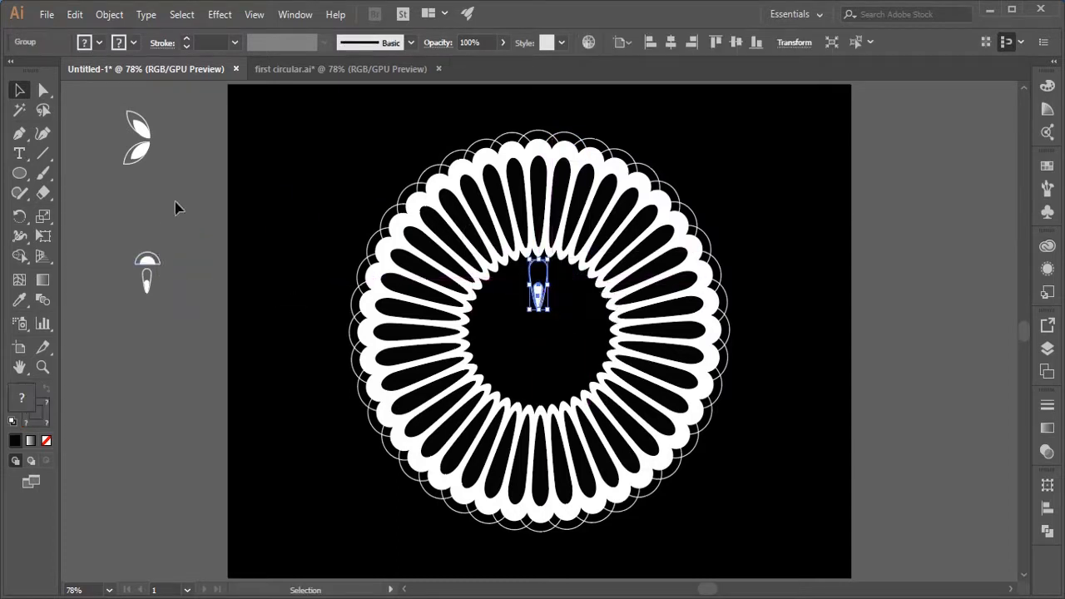
left_click(19, 216)
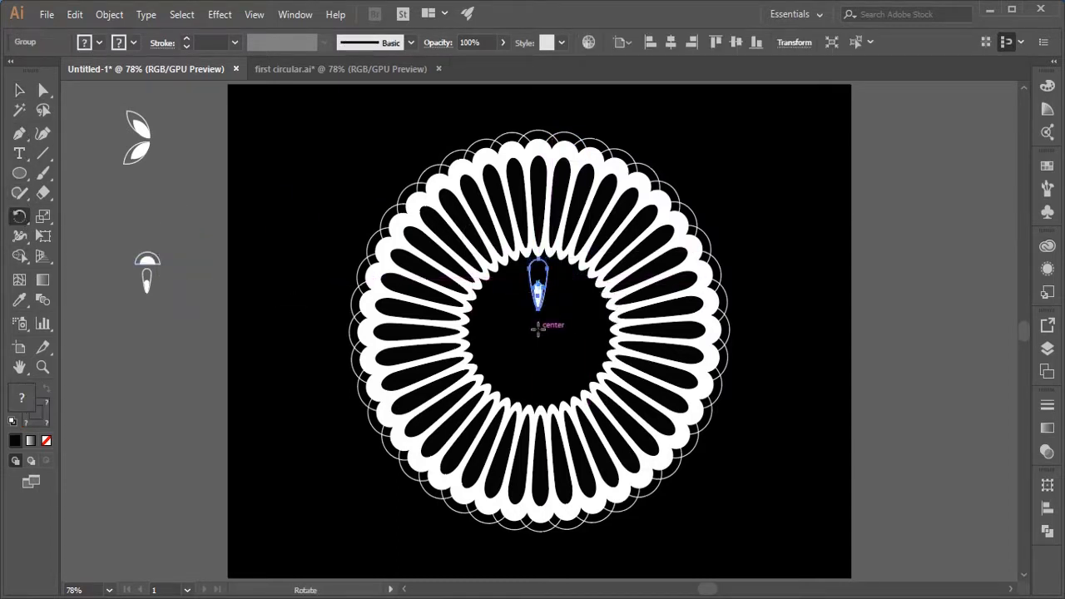
left_click(539, 329, "alt")
type("360/20")
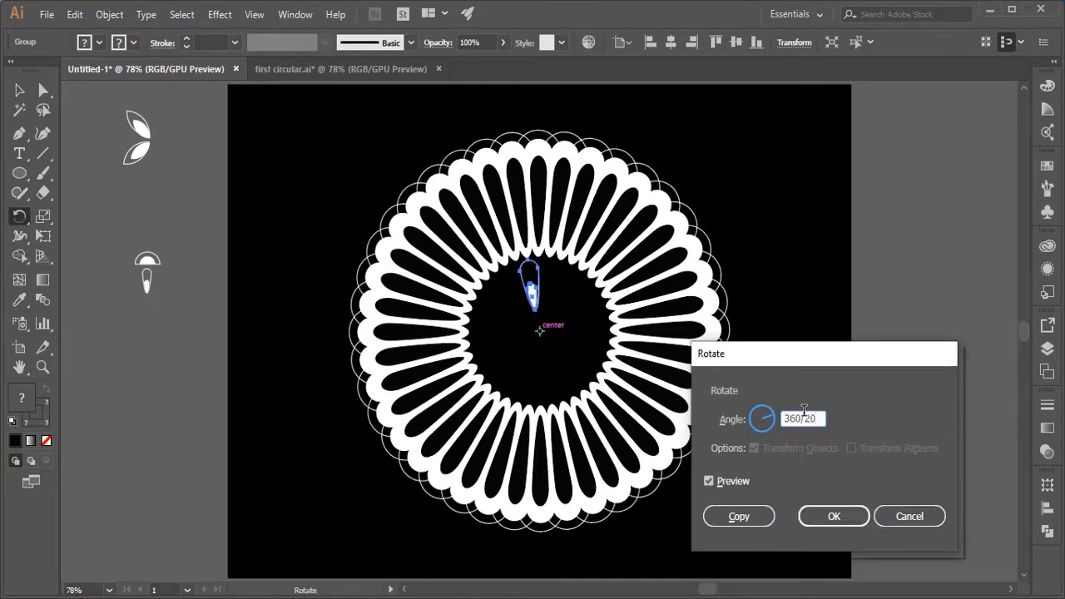
left_click(745, 520)
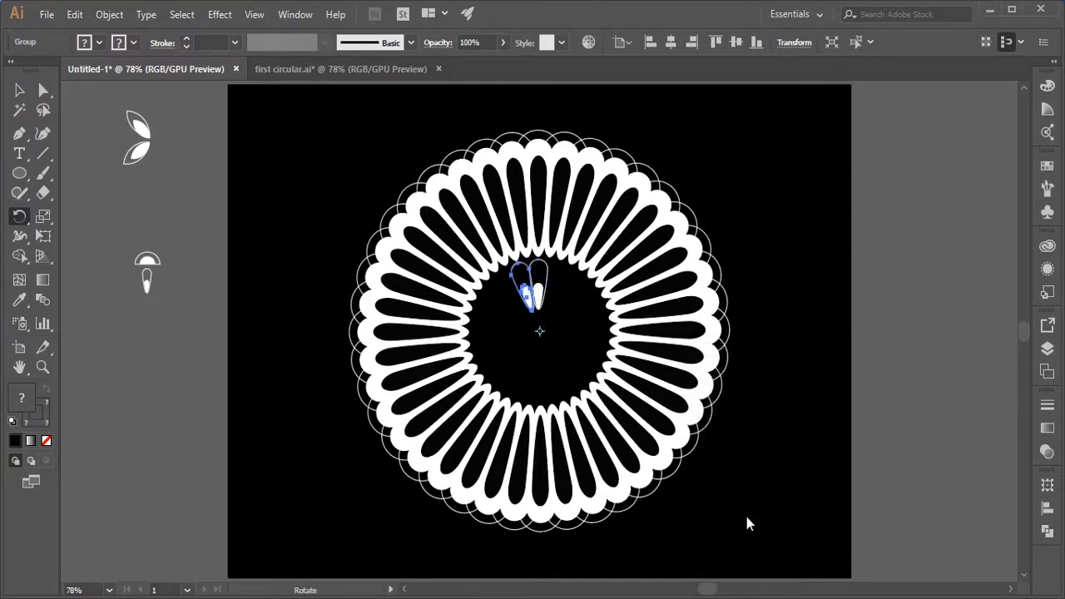
key("ctrl+d")
key("ctrl+d")
key("ctrl+d")
key("ctrl+d")
key("ctrl+d")
key("ctrl+d")
key("ctrl+d")
key("ctrl+d")
key("ctrl+d")
key("ctrl+d")
key("ctrl+d")
key("ctrl+d")
key("ctrl+d")
key("ctrl+d")
key("ctrl+d")
key("ctrl+d")
key("ctrl+d")
key("ctrl+d")
key("ctrl+d")
key("ctrl+d")
key("v")
left_click(146, 423)
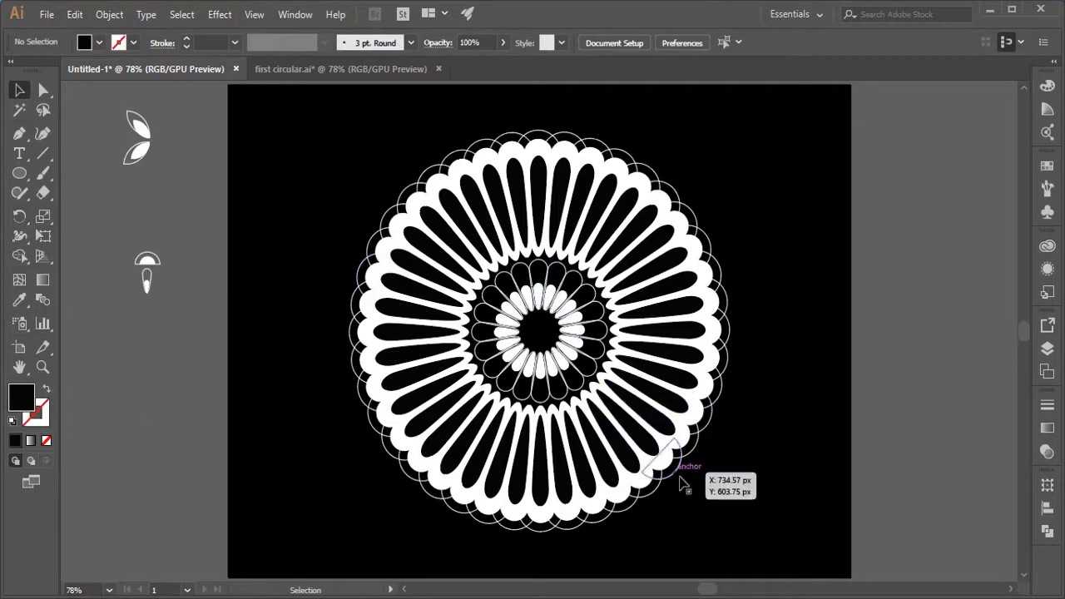
Duplicate the large half-circle motif from the ring's top edge and place the duplicate on the pasteboard below the leaf pair
left_click_drag(697, 502, 420, 243)
left_click(889, 396)
left_click(515, 146)
left_click(572, 125)
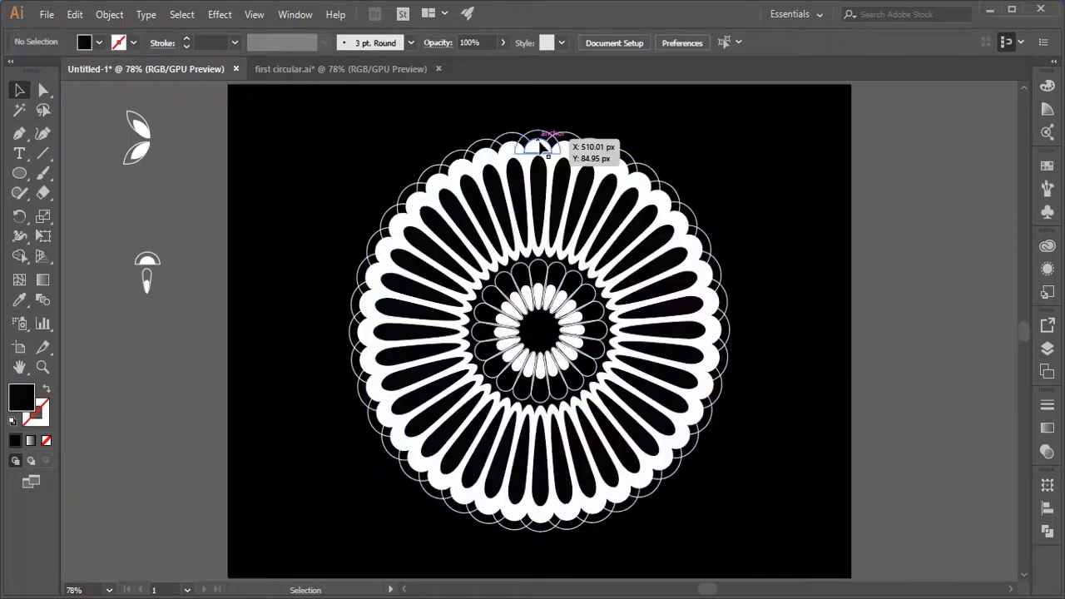
left_click(540, 146)
key("ctrl+c")
key("ctrl+v")
left_click_drag(543, 339, 142, 199)
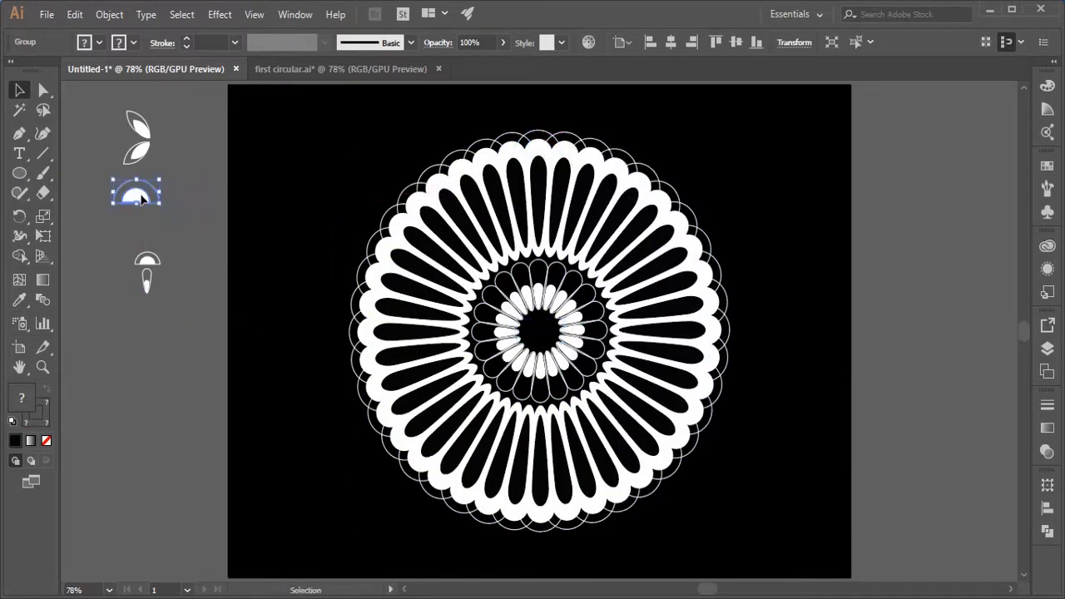
Shift the small half-circle motif aside and place a duplicate of the inner ring's top teardrop on the pasteboard
left_click_drag(154, 262, 145, 246)
left_click(540, 289)
key("ctrl+c")
key("ctrl+v")
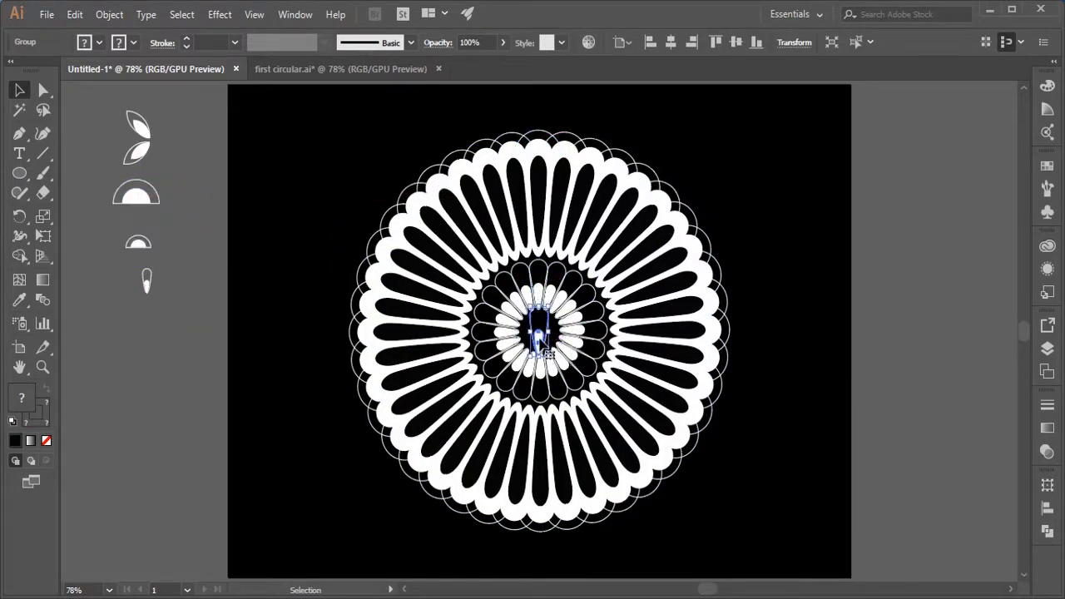
left_click_drag(539, 340, 94, 281)
Move the small half-circle motif to an empty part of the pasteboard and place a duplicate of it directly on top
left_click(118, 374)
left_click_drag(137, 244, 151, 374)
key("ctrl+c")
key("ctrl+v")
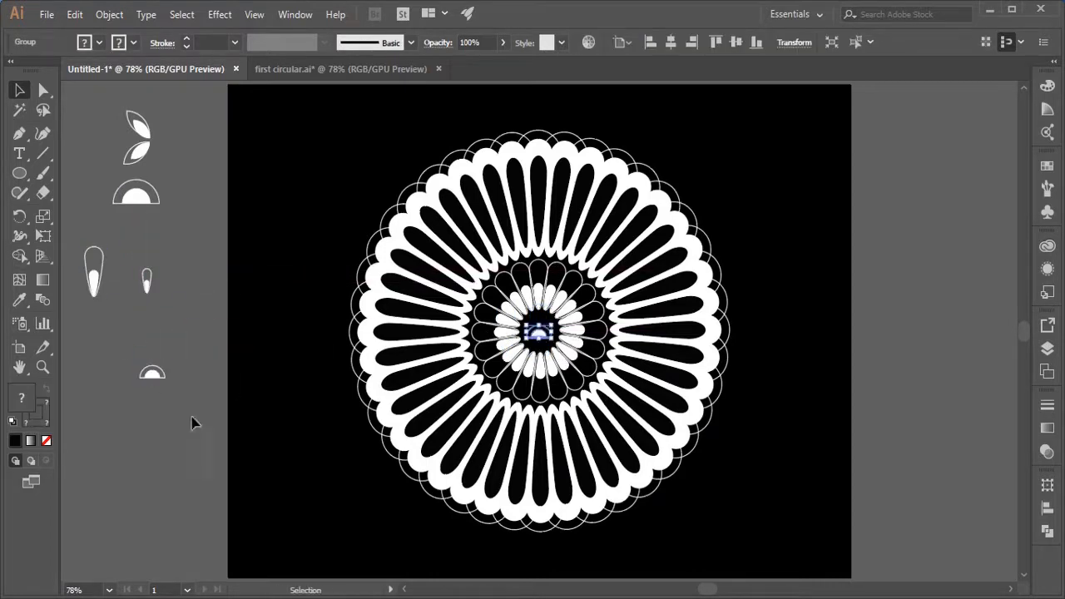
left_click_drag(549, 345, 158, 381)
Reflect the duplicated small half-circle across the horizontal axis so it faces downward
right_click(158, 381)
mouse_move(191, 268)
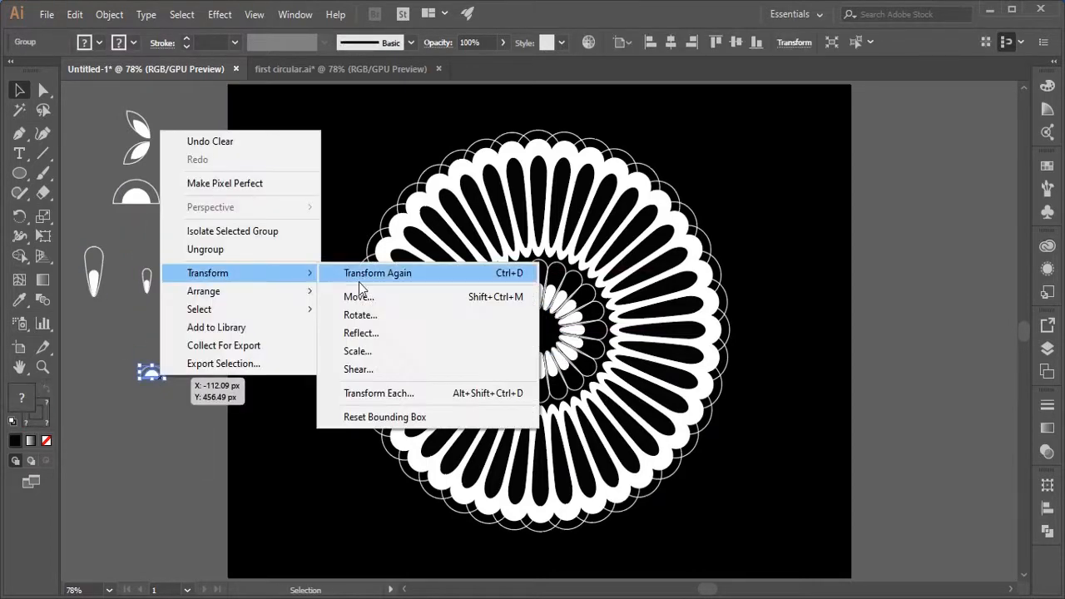
left_click(362, 334)
left_click(409, 268)
left_click(431, 458)
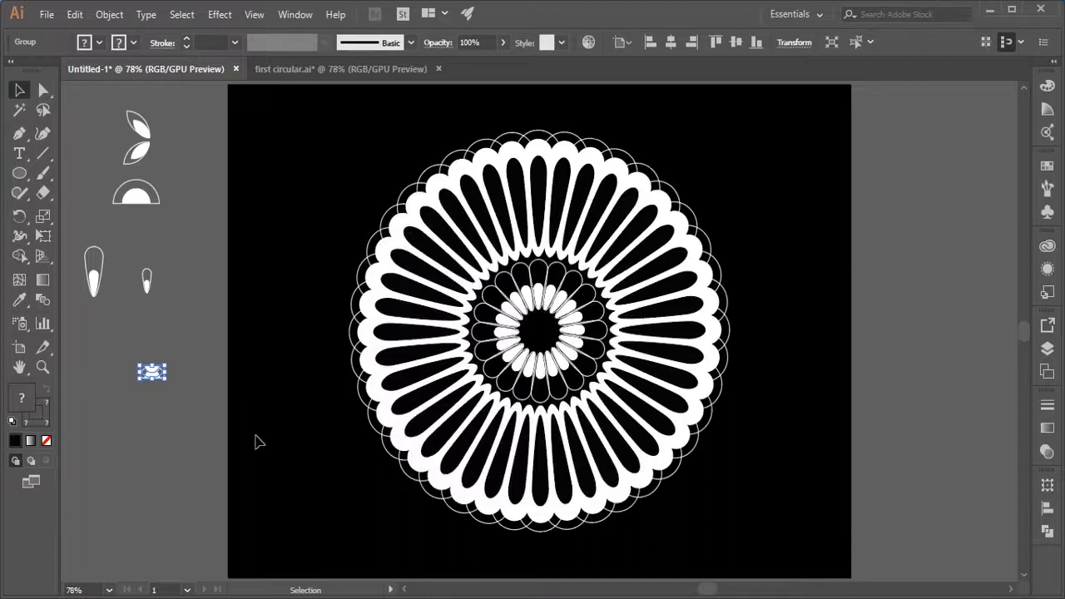
Join the flipped half-circle to the original along their flat edges and move the resulting circle to the mandala's centre
left_click(169, 419)
left_click(158, 387)
left_click(181, 434)
left_click(151, 385)
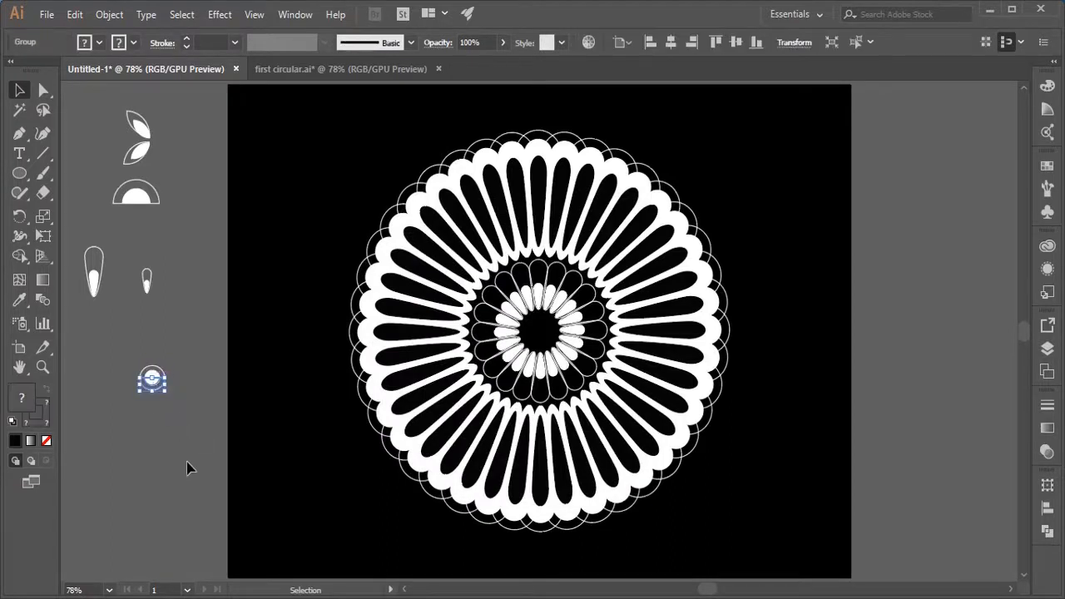
left_click(188, 464)
left_click(153, 380)
left_click(173, 431)
left_click(151, 378)
left_click_drag(151, 379, 541, 329)
left_click(117, 413)
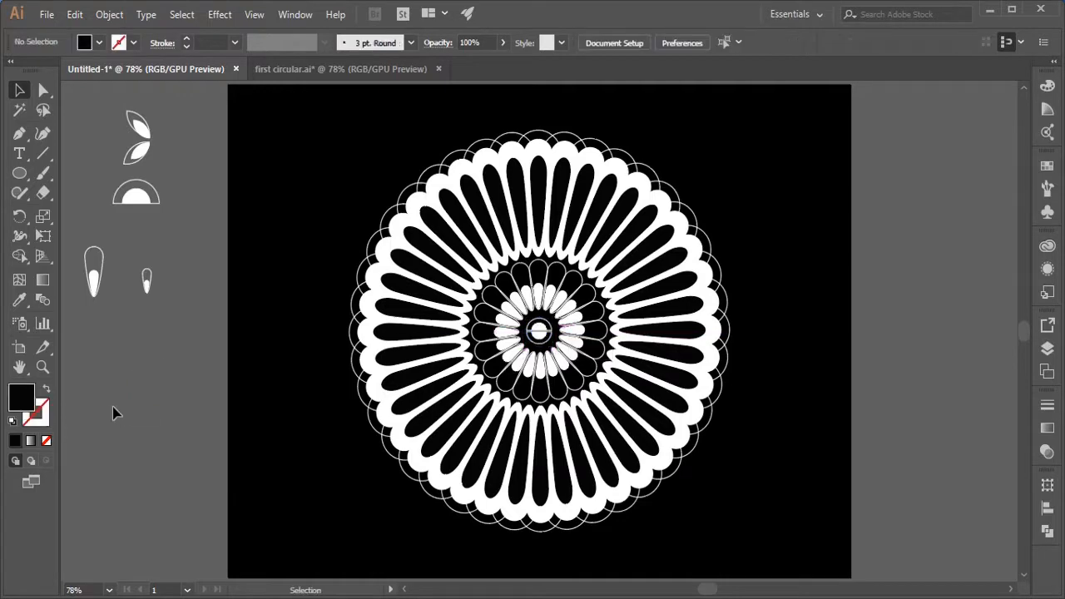
Group all the mandala's parts and move the group off the artboard onto the empty pasteboard on its far side
left_click_drag(776, 527, 294, 122)
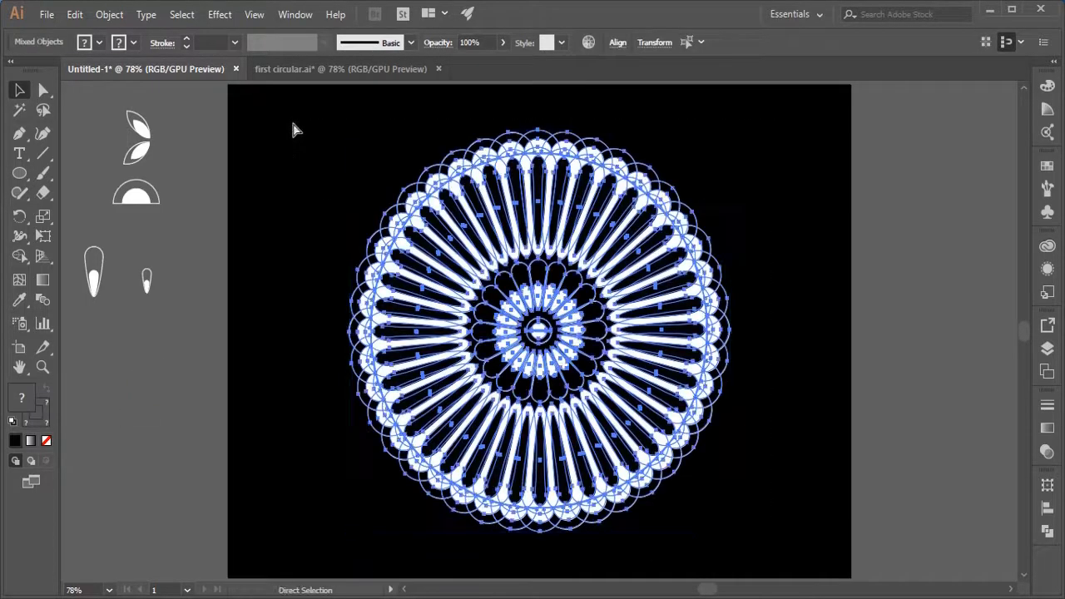
key("ctrl+g")
left_click(297, 126)
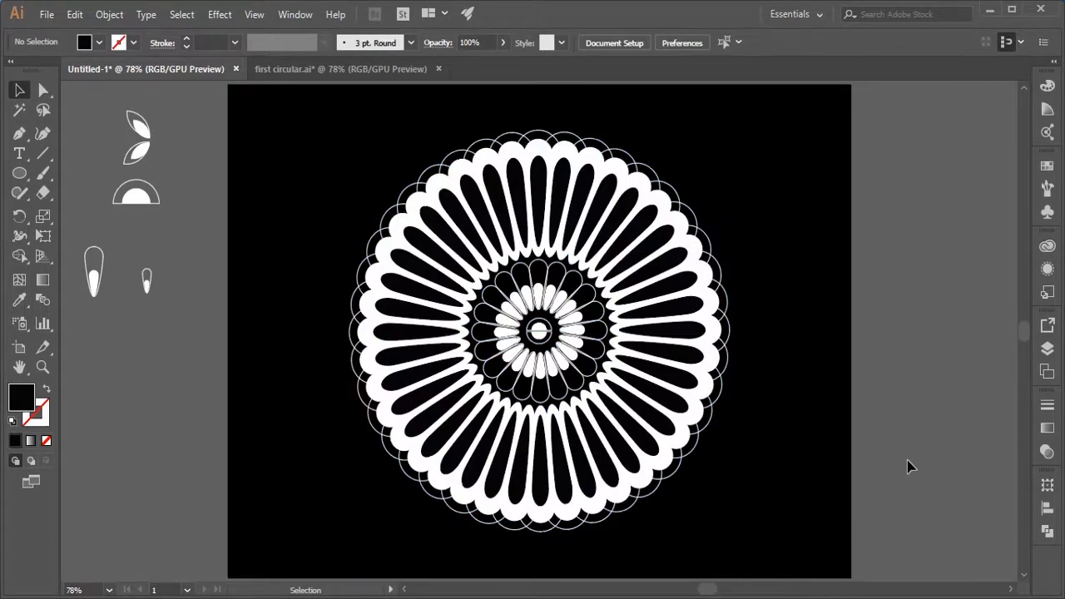
left_click(661, 404)
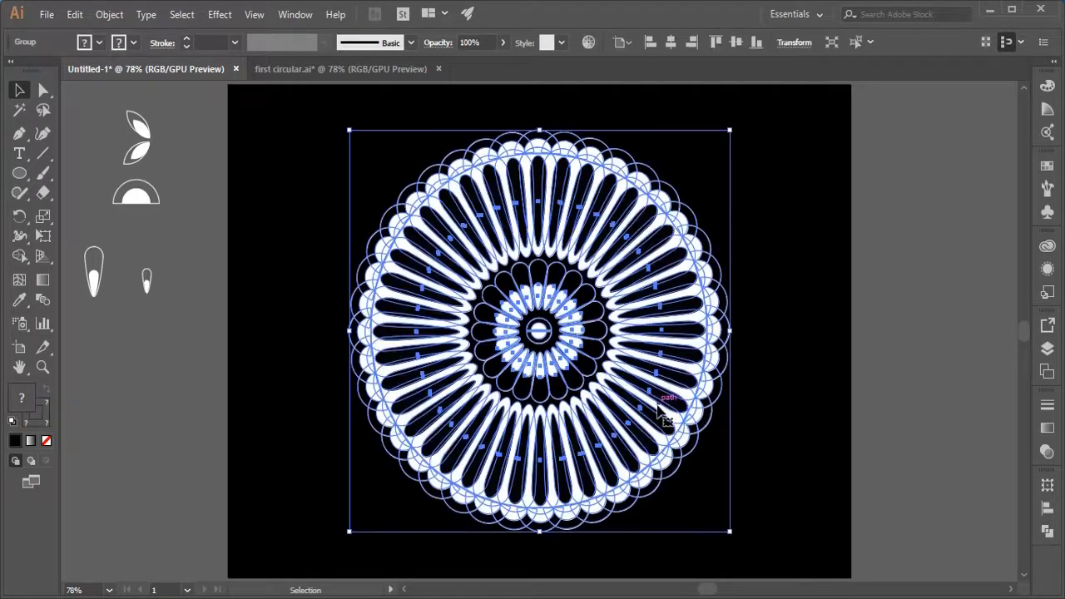
scroll(703, 592, "right", 5)
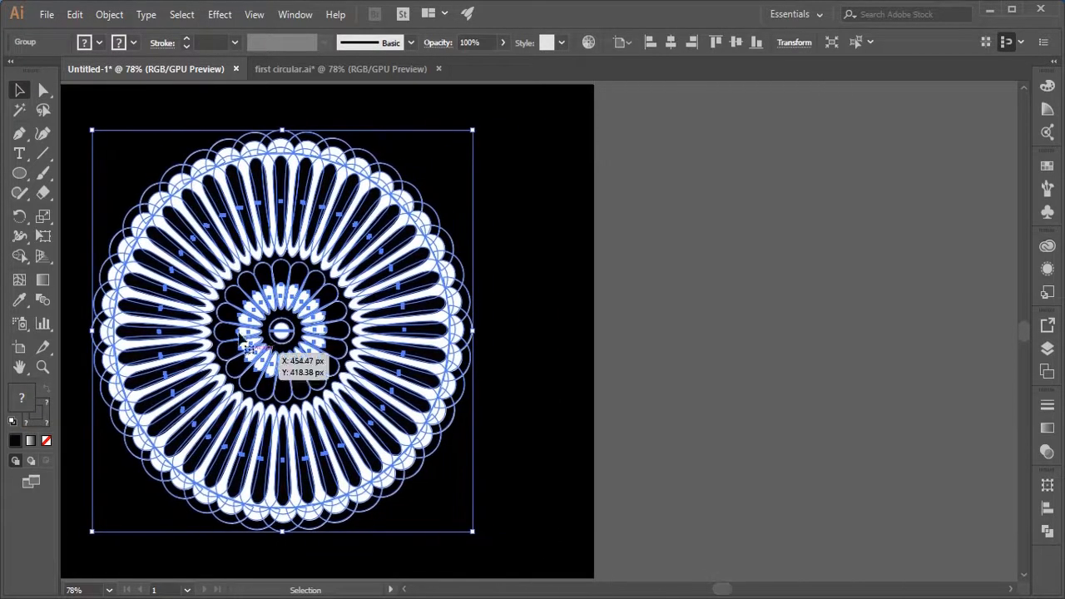
left_click_drag(289, 330, 948, 322)
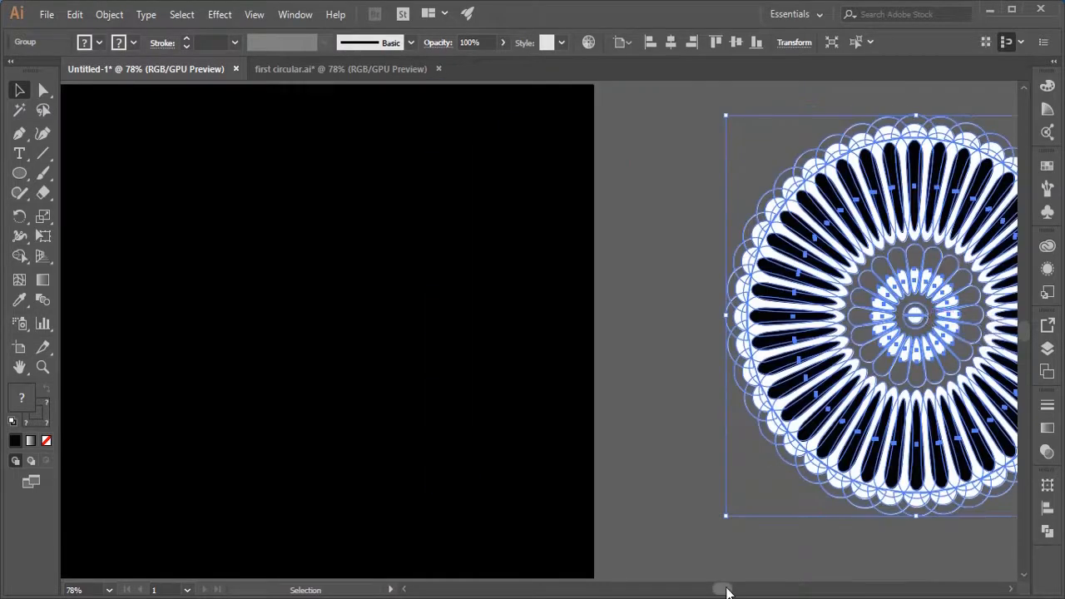
left_click_drag(725, 591, 716, 592)
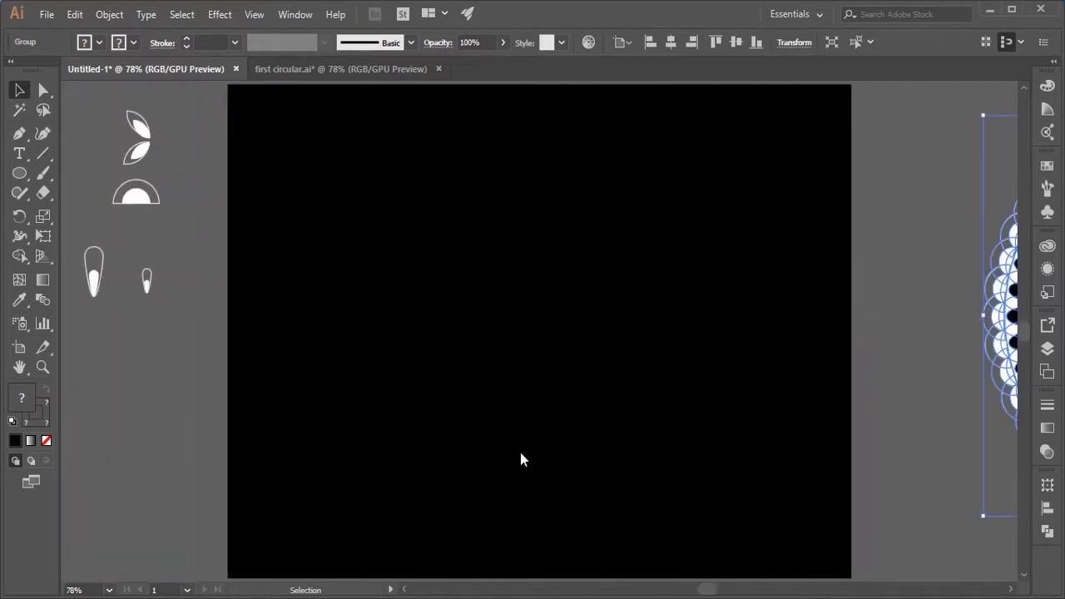
Paste the plain circle outline onto the centre of the empty artboard
key("ctrl+v")
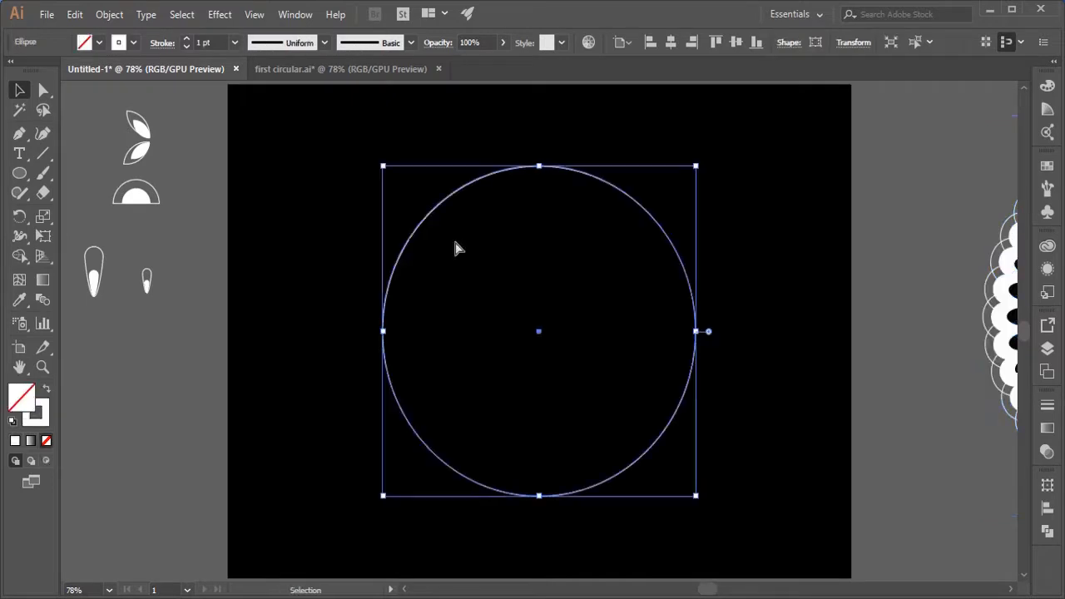
left_click(171, 380)
Group the two leaf motifs and place the pair on the circle outline's top point
left_click(138, 121)
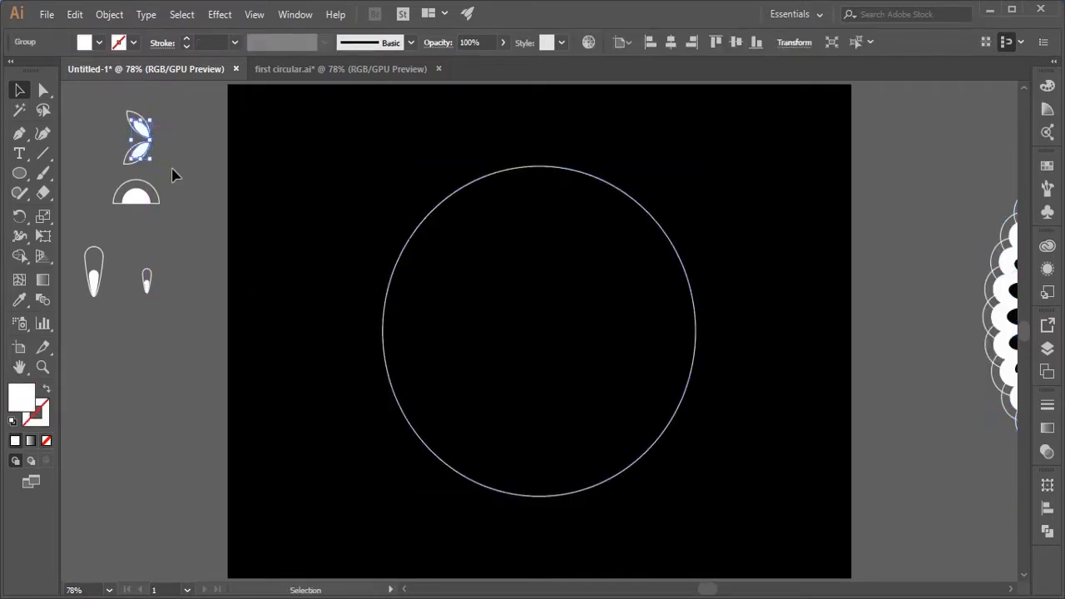
left_click_drag(172, 168, 106, 113)
key("ctrl+g")
left_click(147, 360)
left_click_drag(139, 150, 538, 163)
left_click(543, 242)
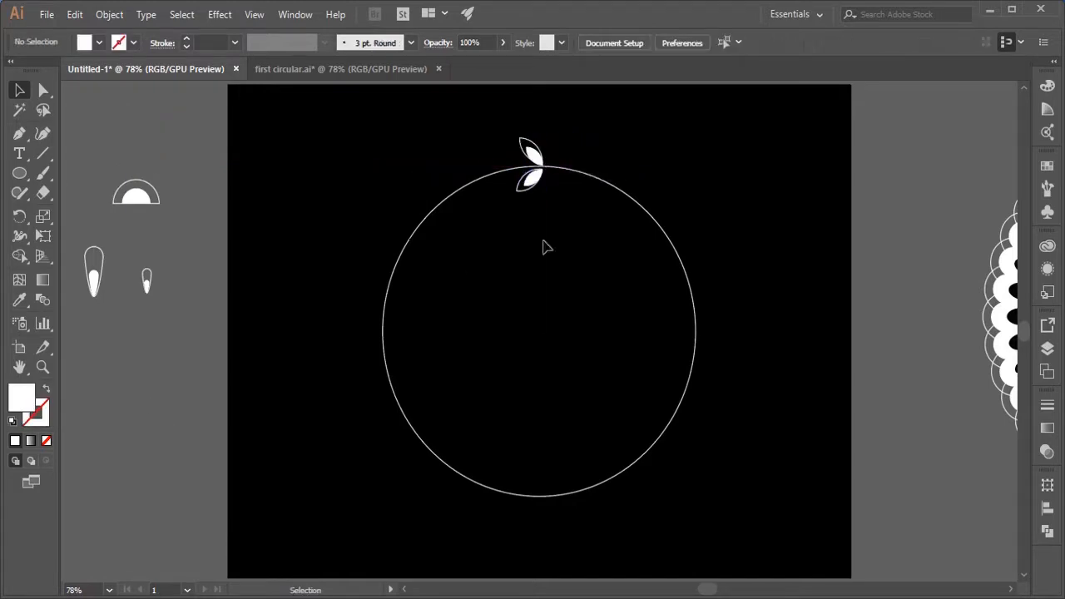
left_click(541, 186)
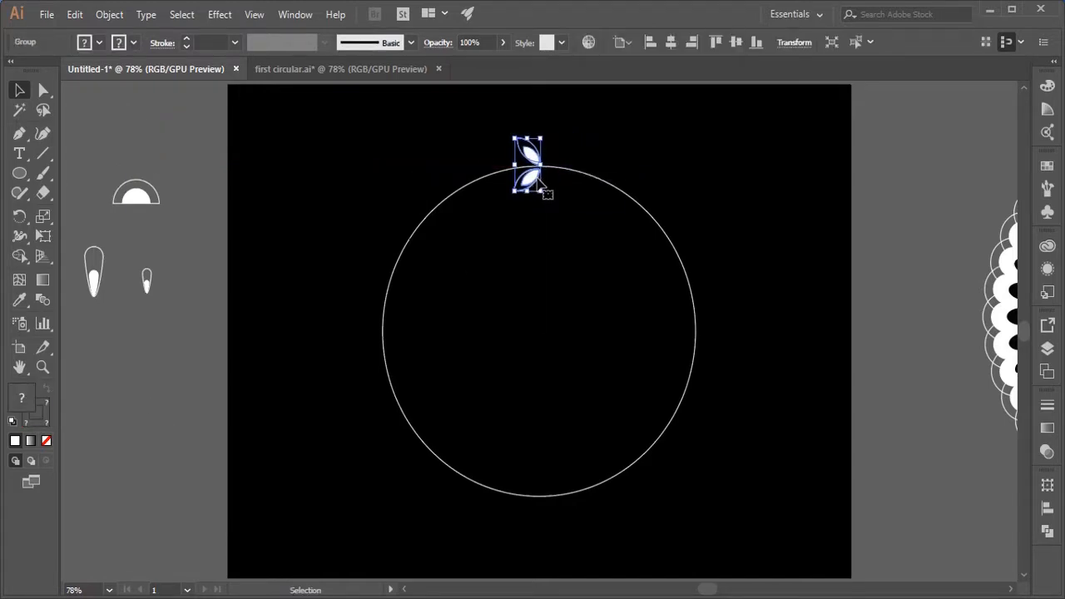
left_click(133, 351)
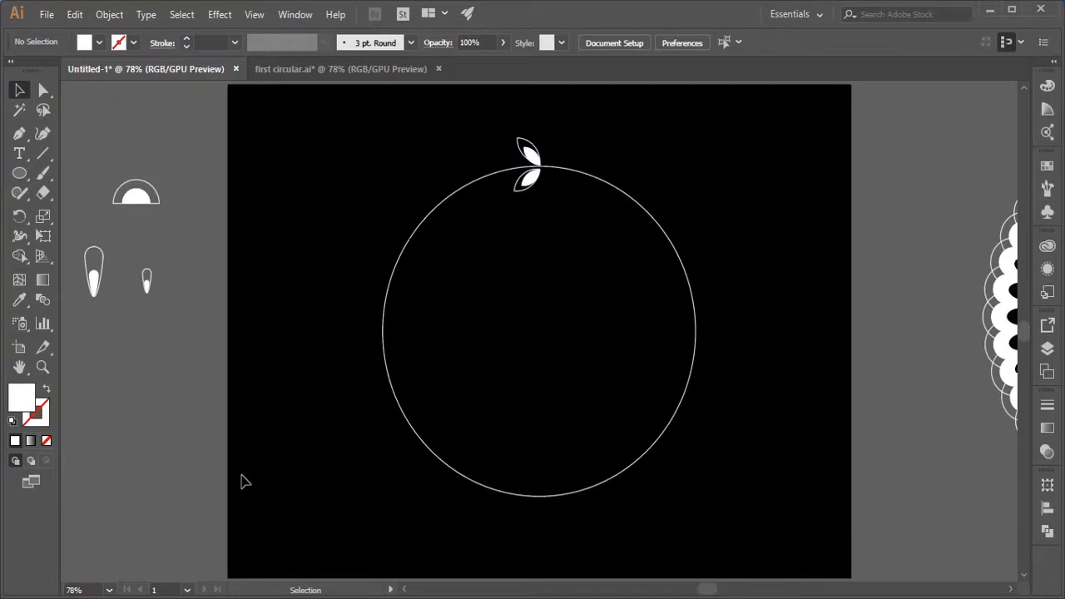
Repeat the leaf pair along the circle outline in 360/40° rotated copies about its centre until the wreath is complete
left_click(533, 153)
left_click(20, 217)
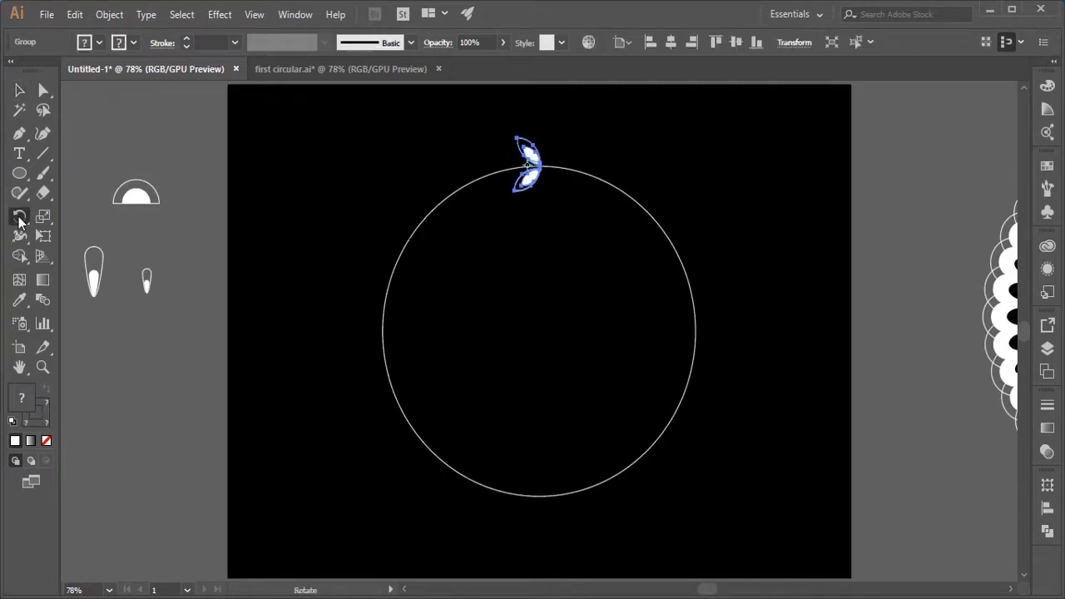
left_click(539, 330, "alt")
type("3")
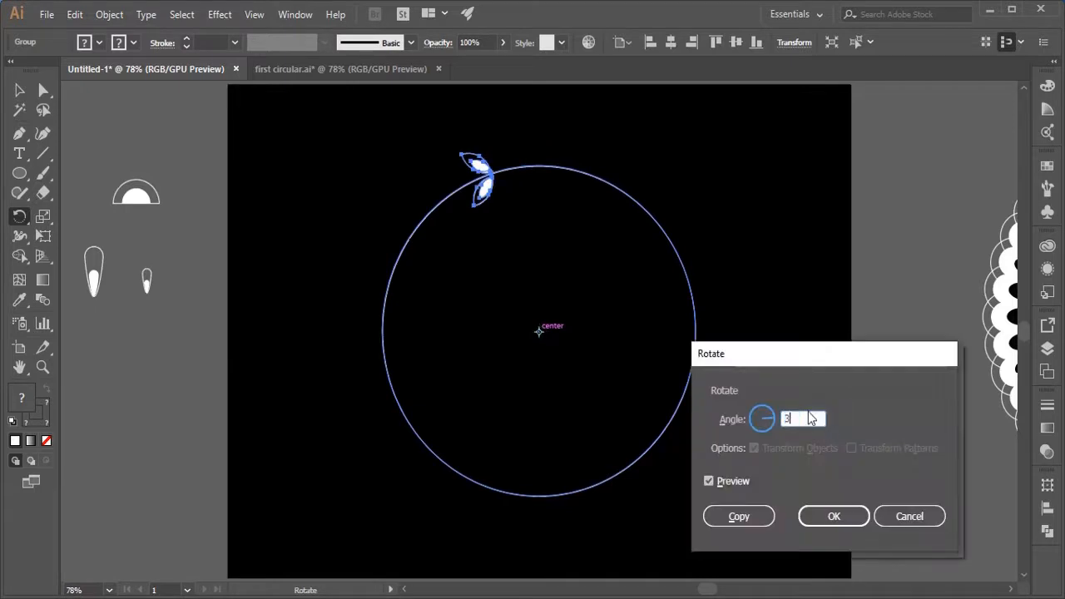
type("60/40")
left_click(764, 522)
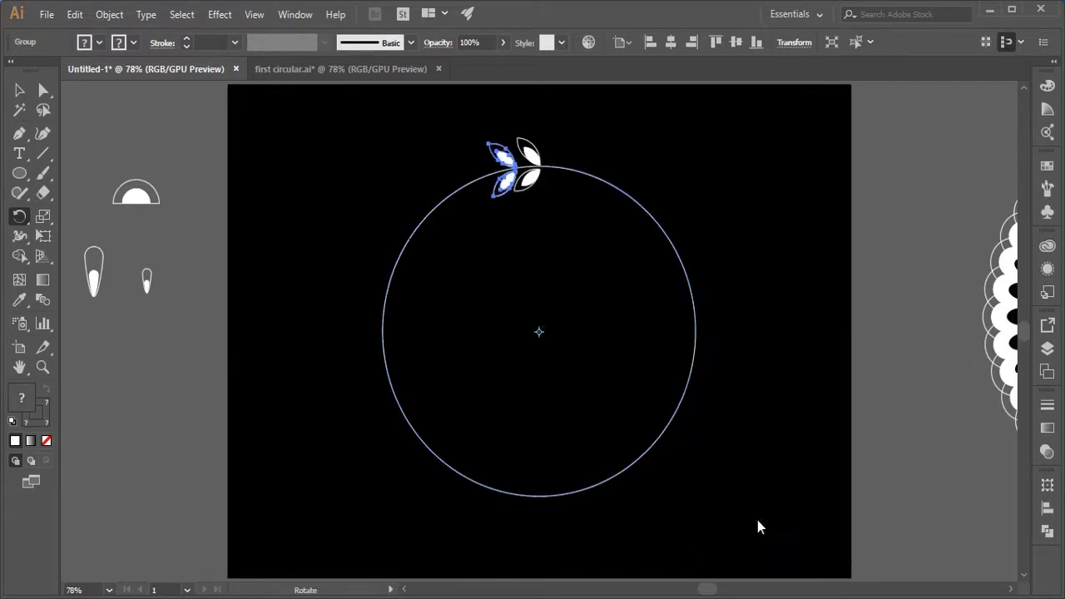
key("ctrl+d")
key("ctrl+d")
key("ctrl+d")
key("ctrl+d")
key("ctrl+d")
key("ctrl+d")
key("ctrl+d")
key("ctrl+d")
key("ctrl+d")
key("ctrl+d")
key("ctrl+d")
key("ctrl+d")
key("ctrl+d")
key("ctrl+d")
key("ctrl+d")
key("ctrl+d")
key("ctrl+d")
key("ctrl+d")
key("ctrl+d")
key("ctrl+d")
key("ctrl+d")
key("ctrl+d")
key("ctrl+d")
key("ctrl+d")
key("ctrl+d")
key("ctrl+d")
key("ctrl+d")
key("ctrl+d")
key("ctrl+d")
key("ctrl+d")
key("ctrl+d")
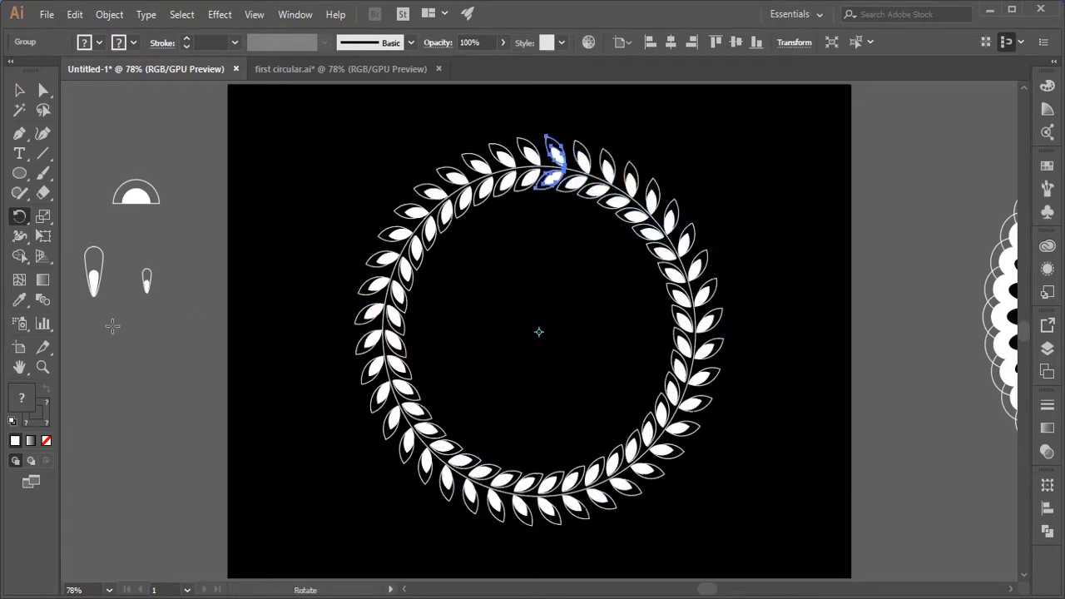
left_click(20, 90)
left_click(113, 258)
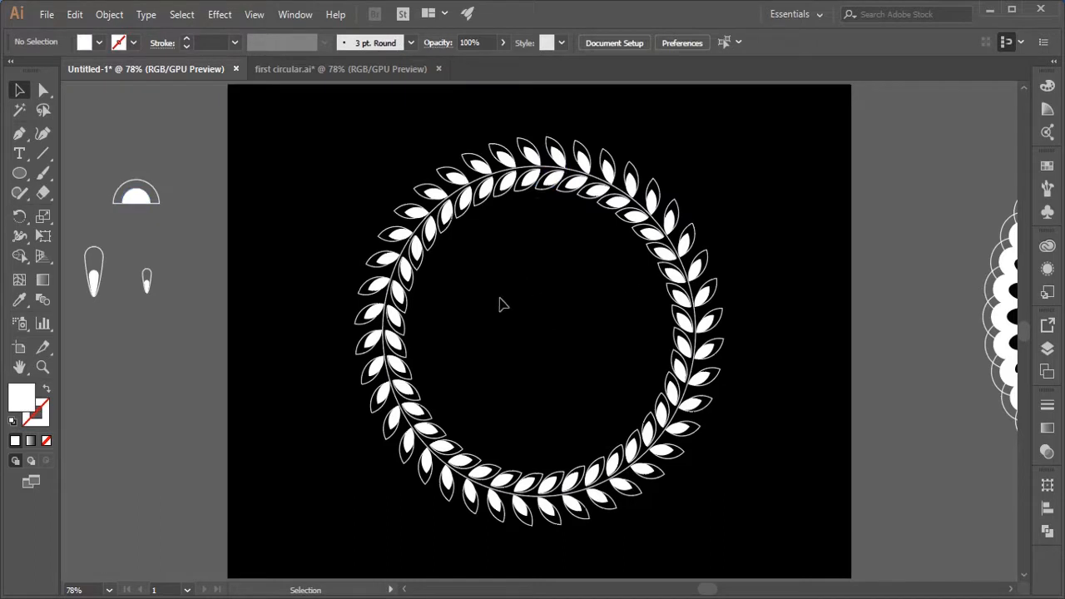
Add white text reading "Circle Design" on two lines inside the wreath
left_click(20, 154)
left_click(498, 258)
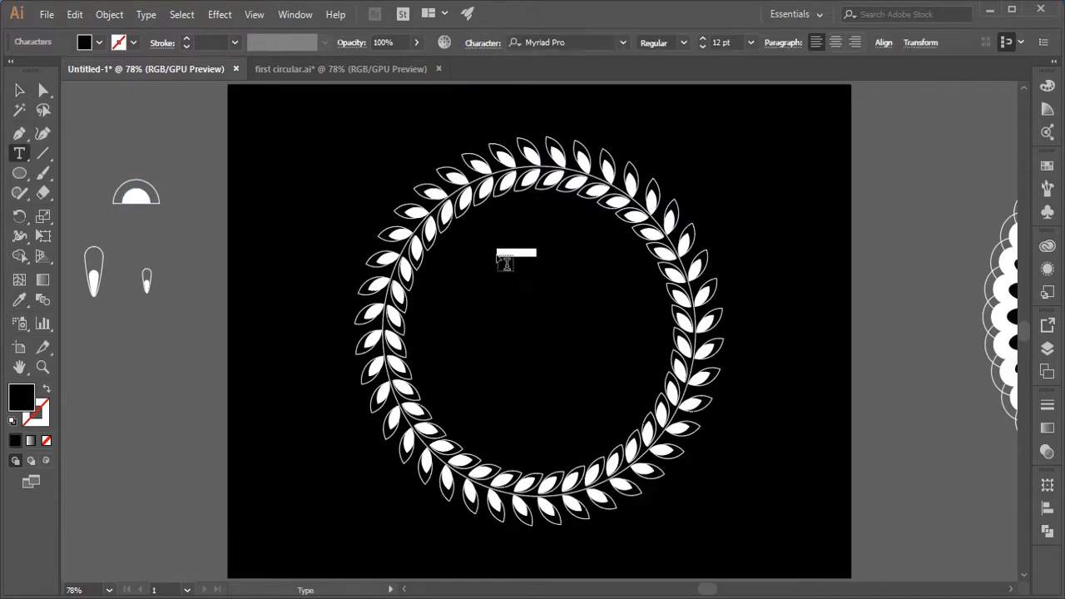
key("BackSpace")
key("ctrl+a")
double_click(28, 403)
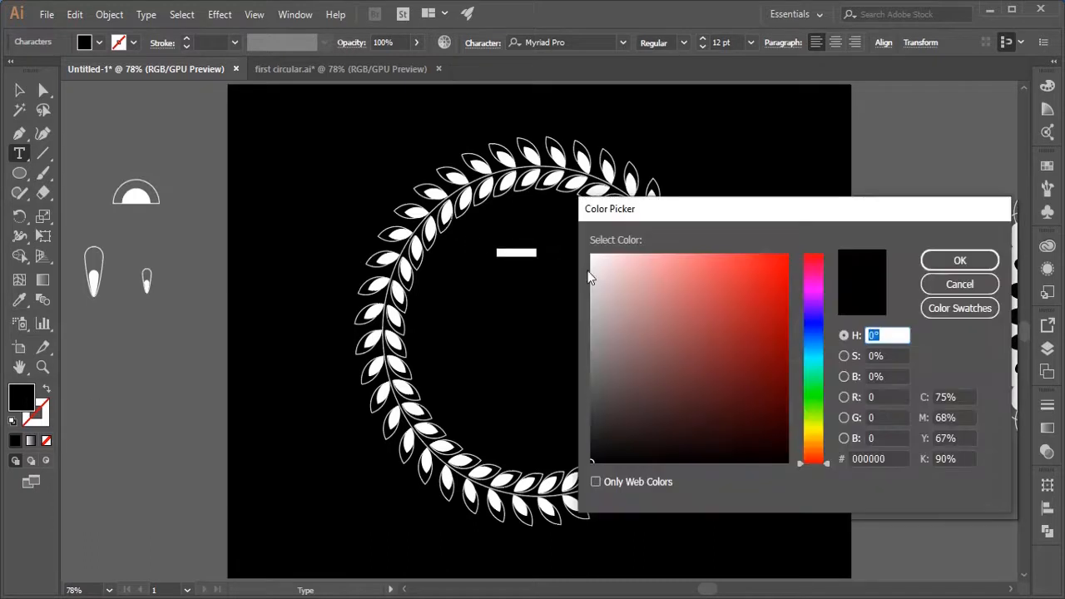
left_click(590, 258)
left_click(959, 259)
left_click(513, 253)
key("Return")
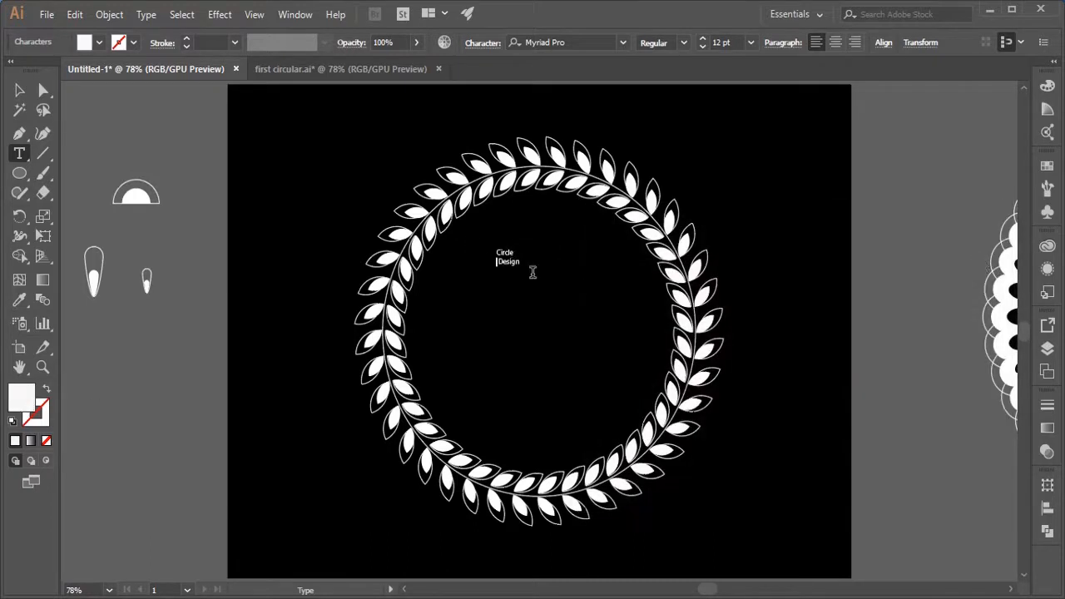
Set the "Circle Design" text size to 72 pt
key("ctrl+a")
left_click(750, 41)
left_click(775, 338)
key("Escape")
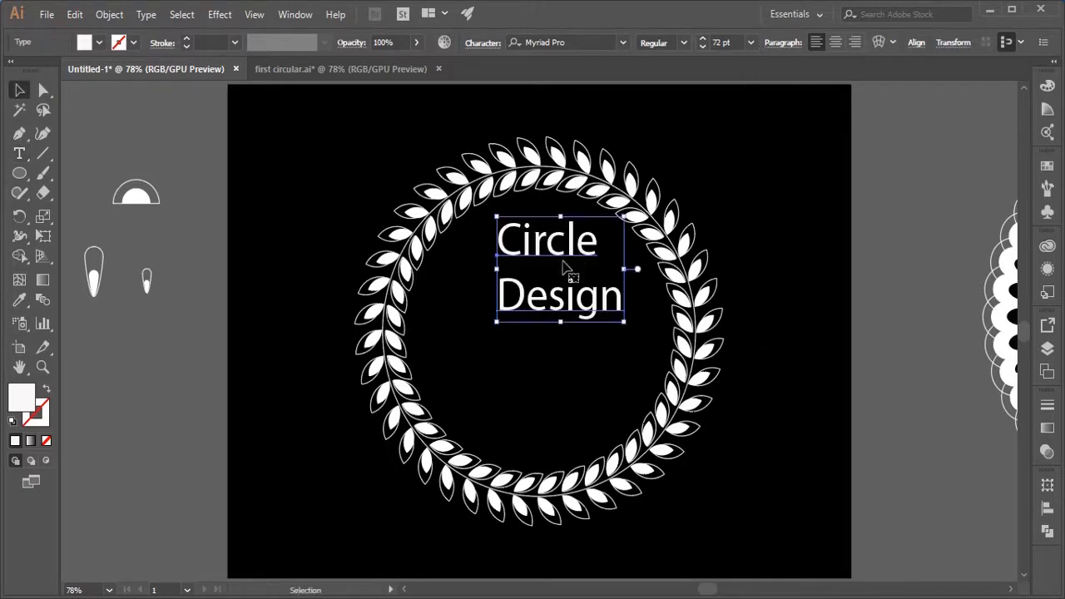
Move the "Circle Design" text out beside the wreath and change its font to Palace Script MT
left_click_drag(566, 265, 280, 321)
left_click(623, 42)
left_click_drag(790, 352, 791, 358)
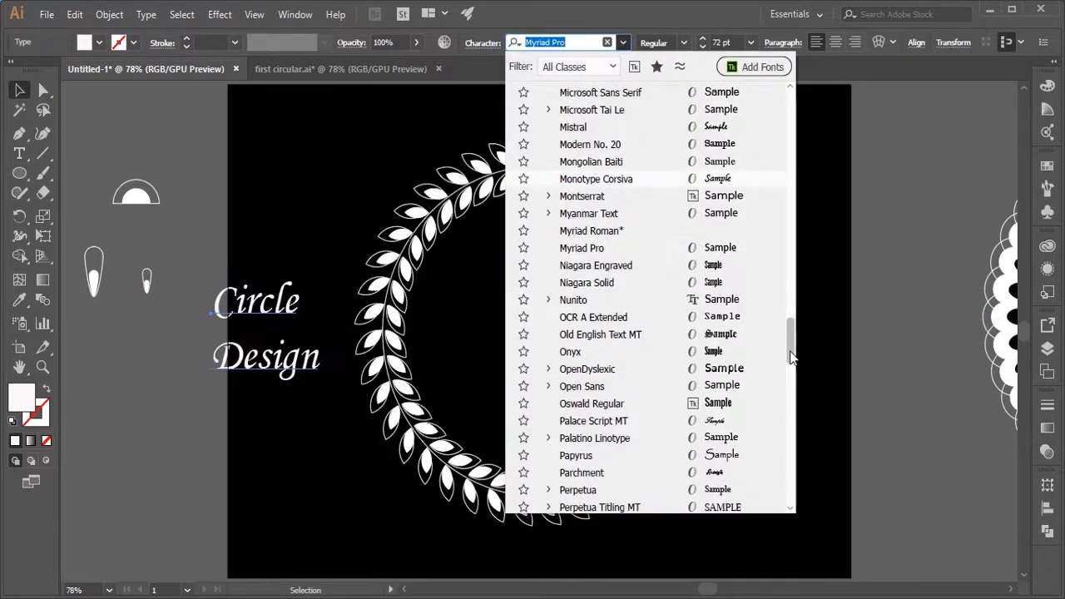
left_click(717, 425)
Scale the "Circle Design" text up to about 147 pt and centre it inside the leaf wreath
left_click_drag(294, 381, 376, 489)
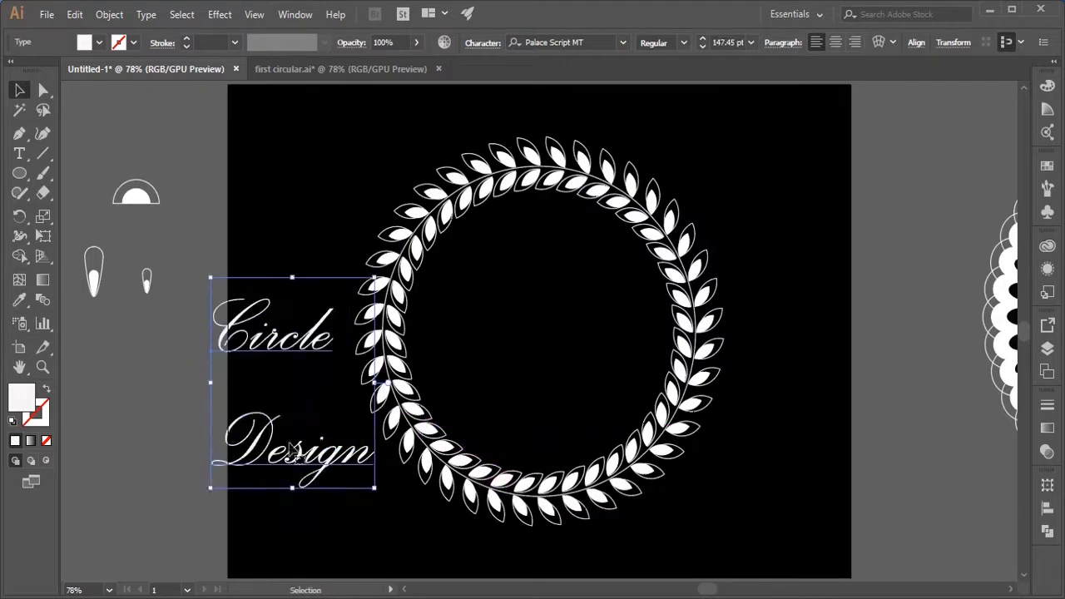
left_click_drag(326, 450, 572, 406)
left_click(190, 433)
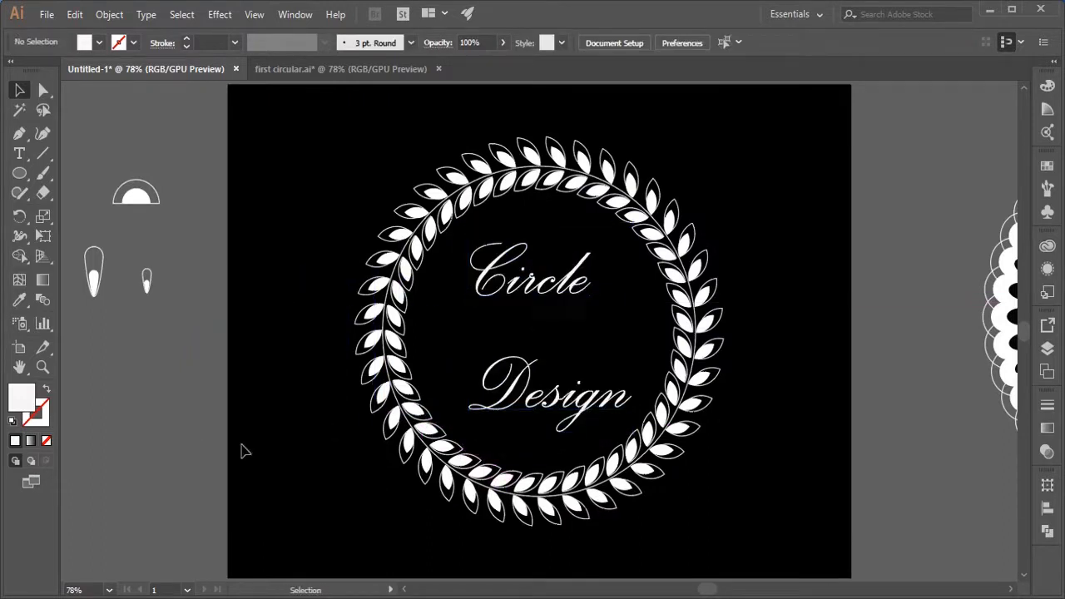
mouse_move(710, 590)
left_mouse_down()
mouse_move(753, 590)
mouse_move(706, 589)
left_mouse_up()
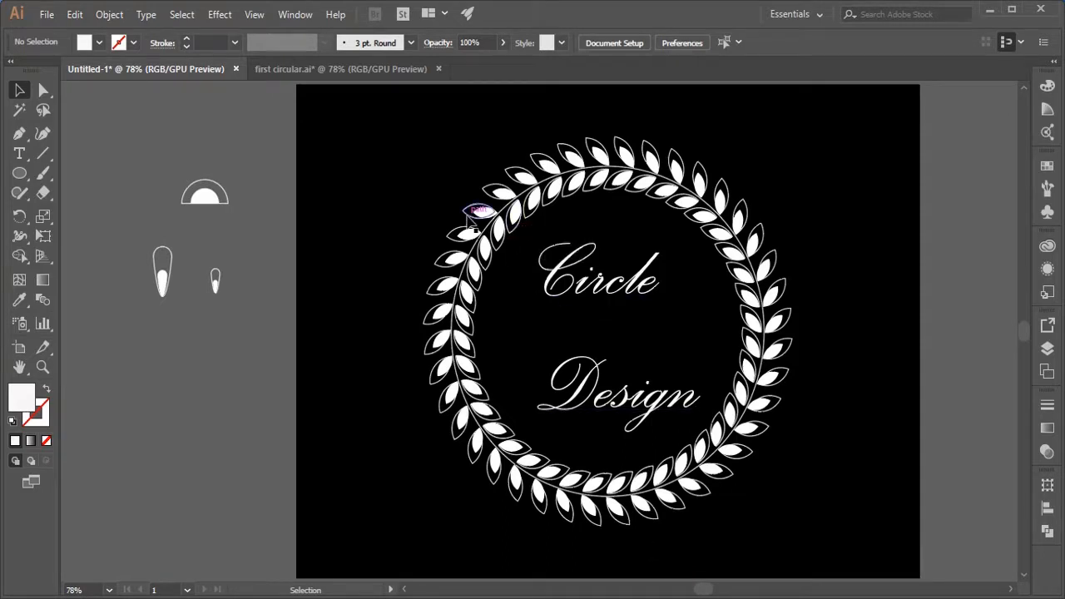
key("a")
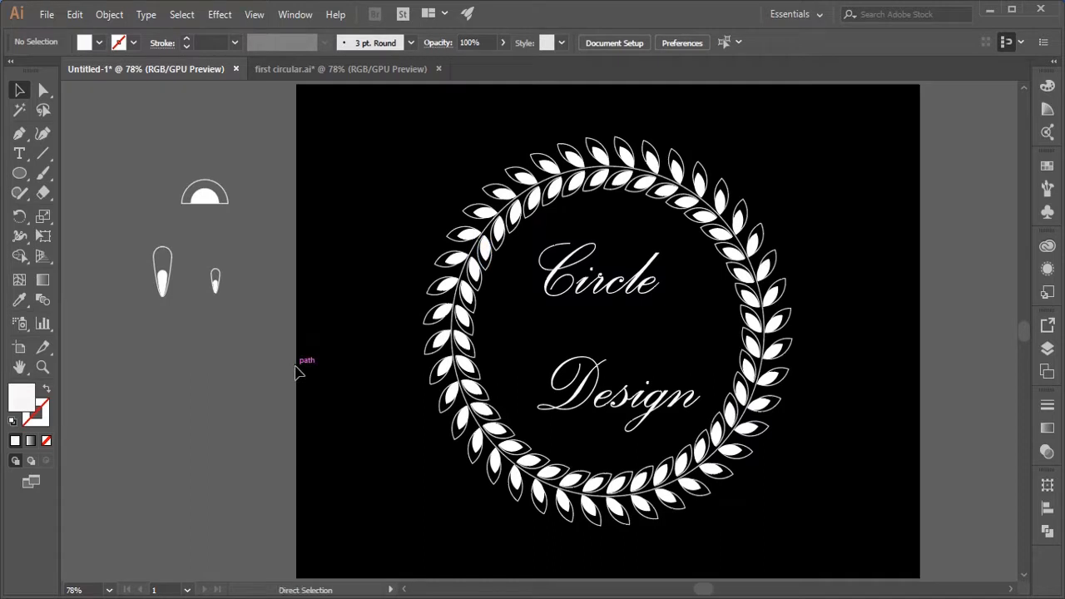